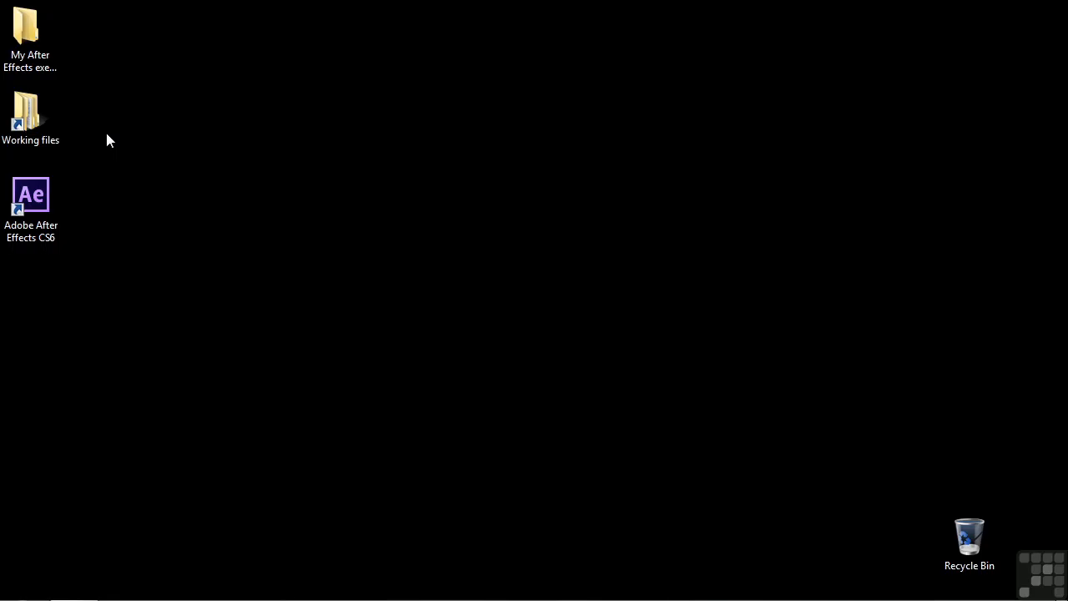
- Open the project file 1601-tracking-motion.aep from the After Effects projects folder inside Working files
{"action": "double_click", "coordinate": [27, 113]}
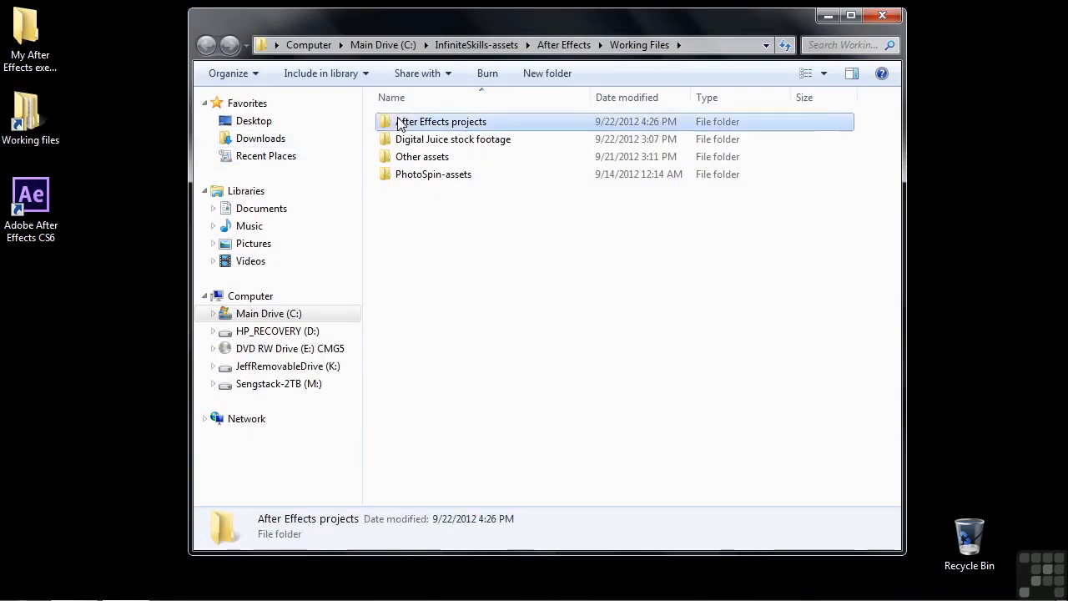
{"action": "double_click", "coordinate": [399, 124]}
{"action": "scroll", "coordinate": [430, 497], "scroll_direction": "down", "scroll_amount": 9}
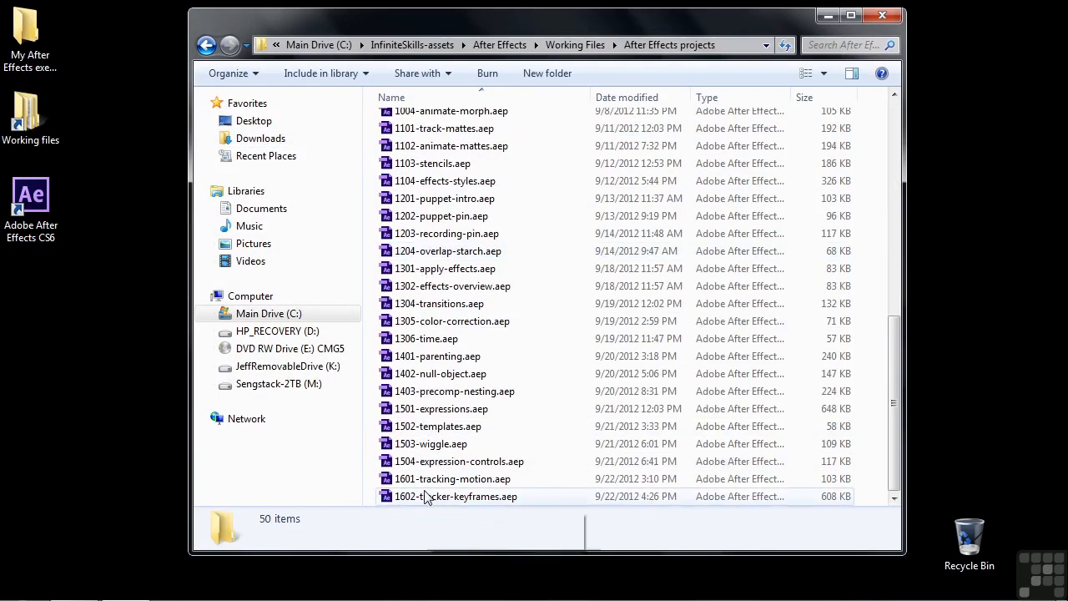
{"action": "double_click", "coordinate": [423, 480]}
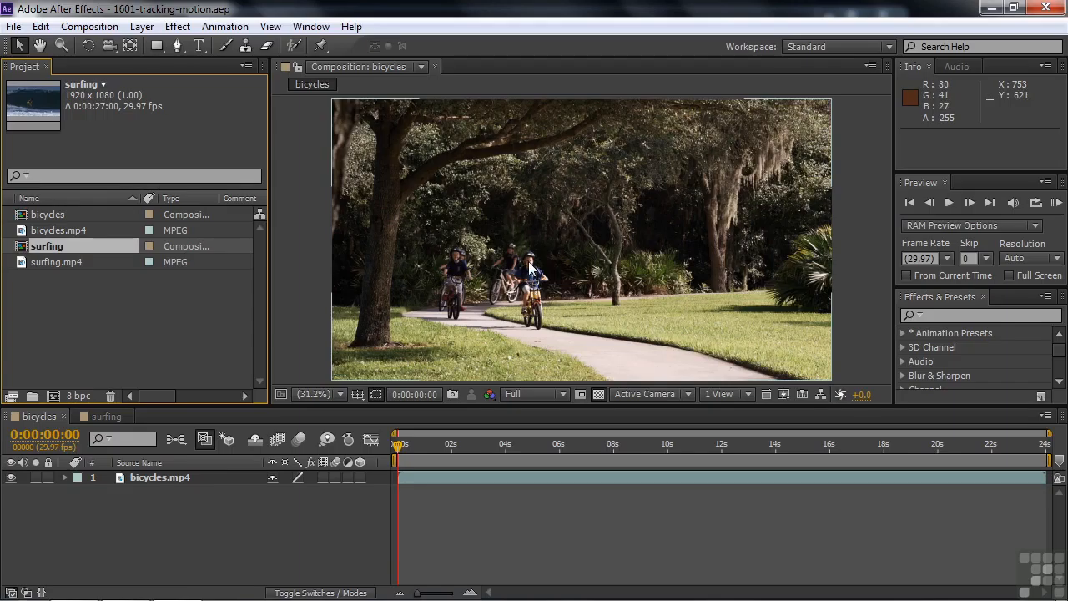
- Look at the surfing composition, then send the bicycles.mp4 layer to mocha AE to view its tracking workspace
{"action": "left_click", "coordinate": [102, 417]}
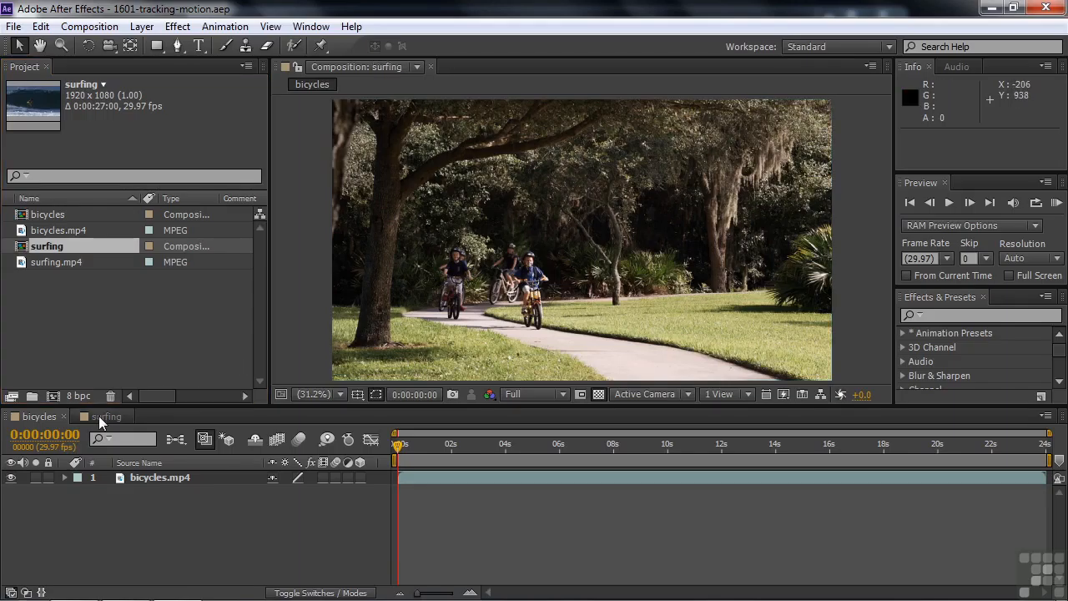
{"action": "left_click", "coordinate": [36, 417]}
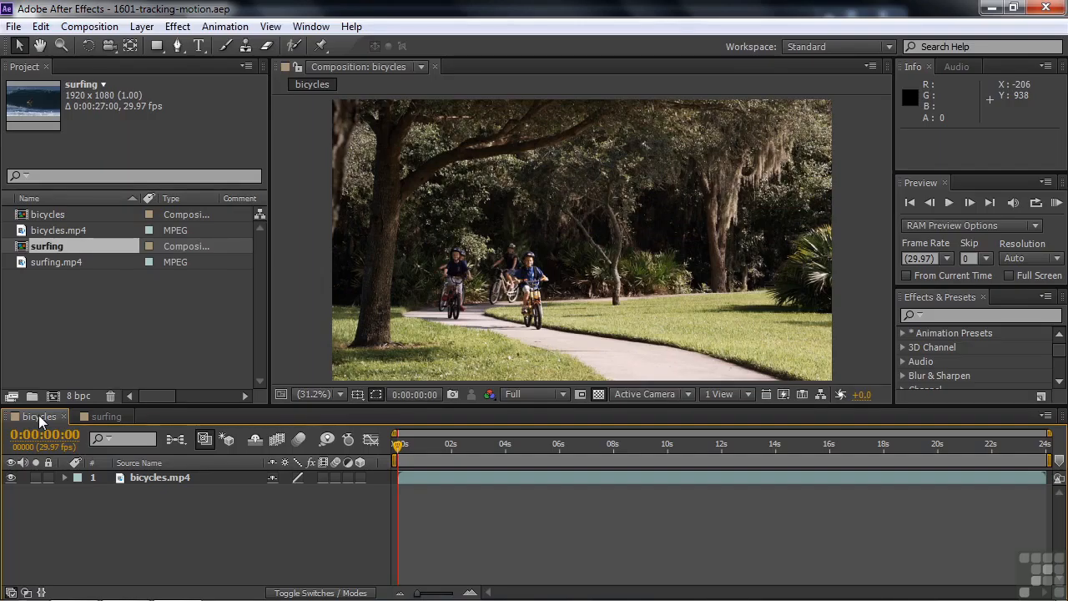
{"action": "left_click", "coordinate": [125, 478]}
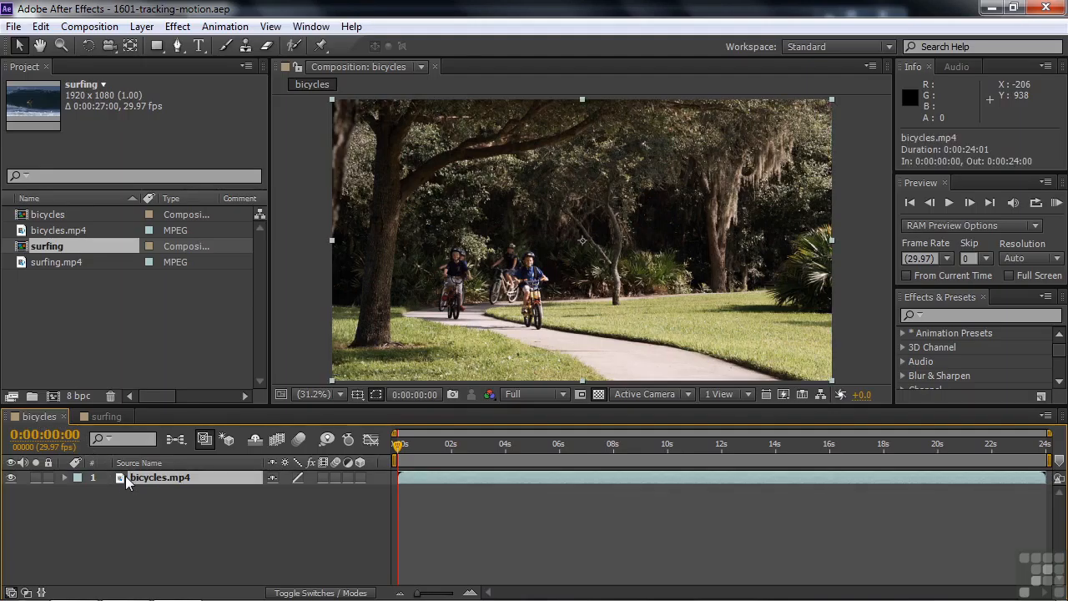
{"action": "left_click", "coordinate": [224, 26]}
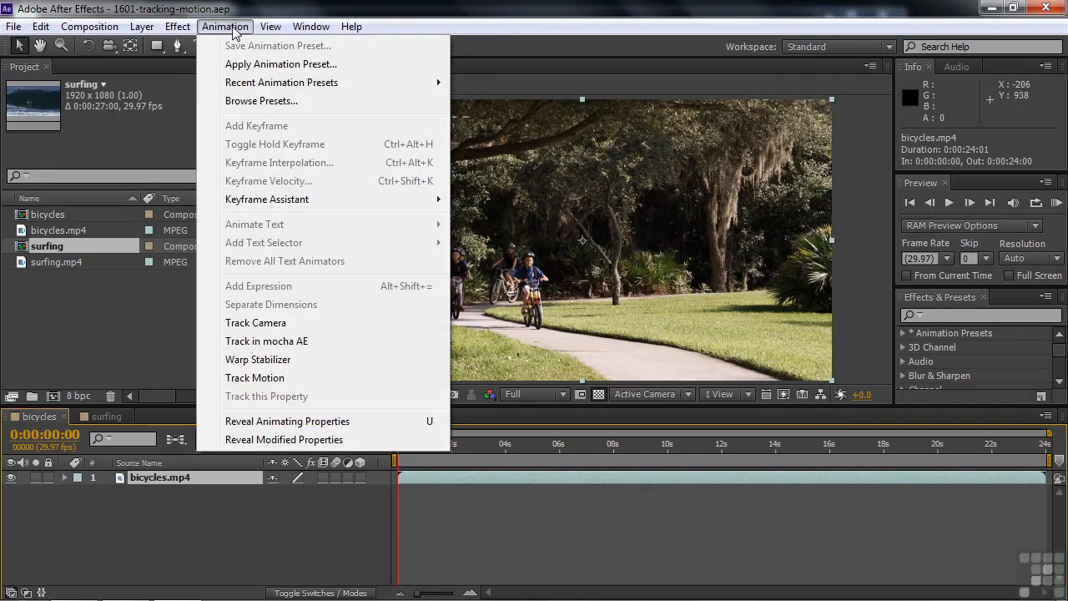
{"action": "left_click", "coordinate": [264, 342]}
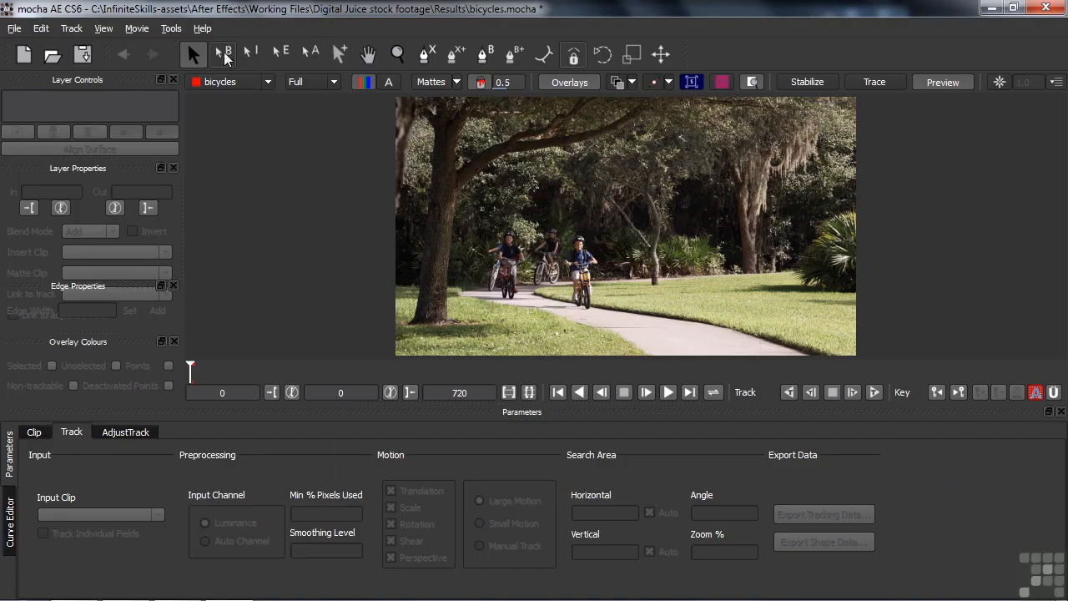
{"action": "left_click", "coordinate": [203, 29]}
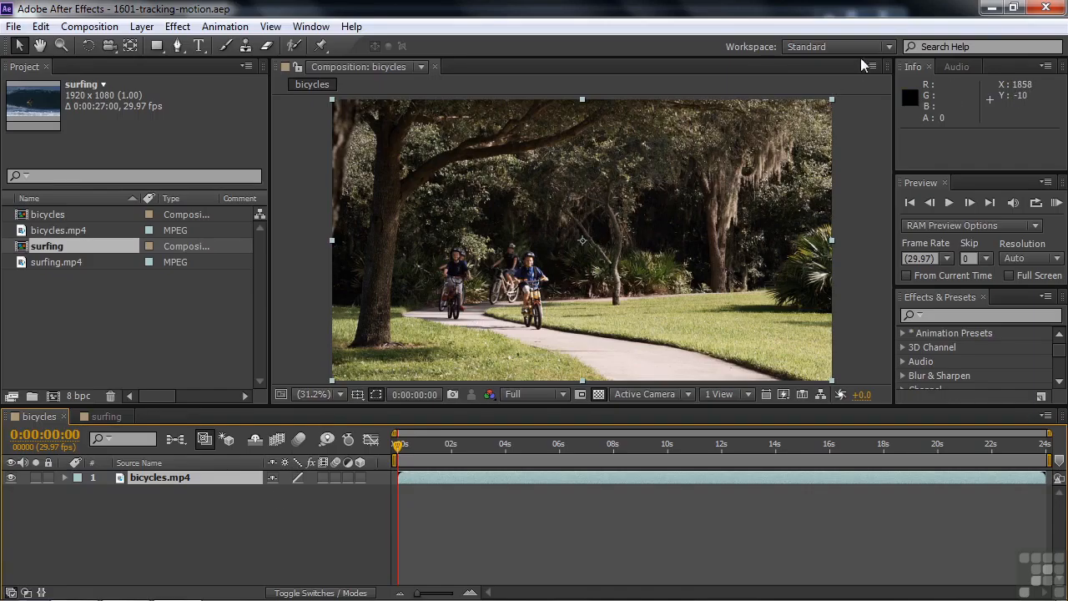
{"action": "left_click", "coordinate": [890, 47]}
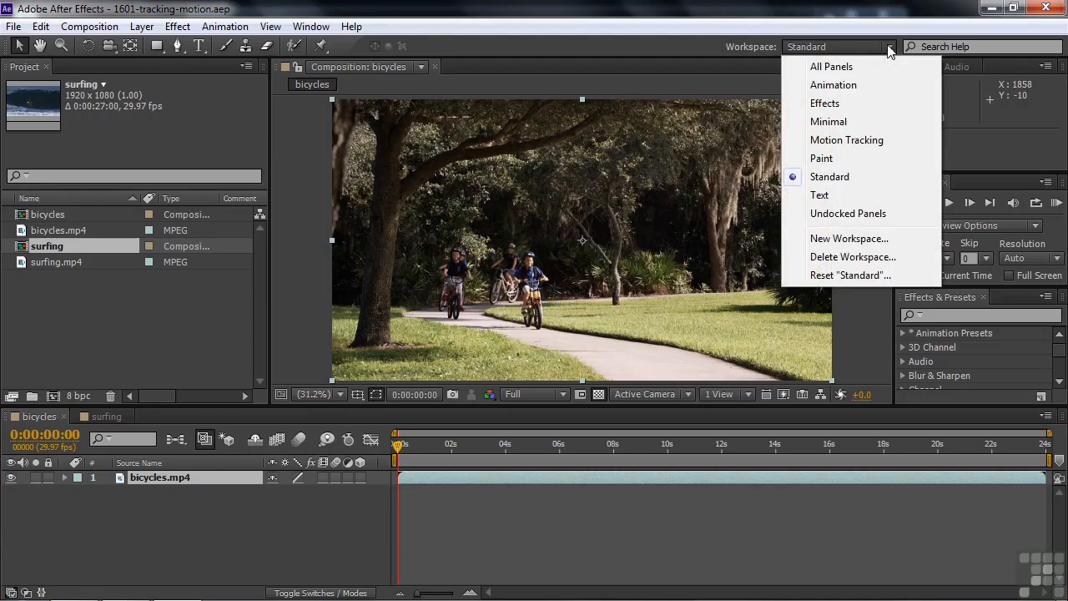
{"action": "left_click", "coordinate": [239, 308]}
{"action": "left_click", "coordinate": [238, 310]}
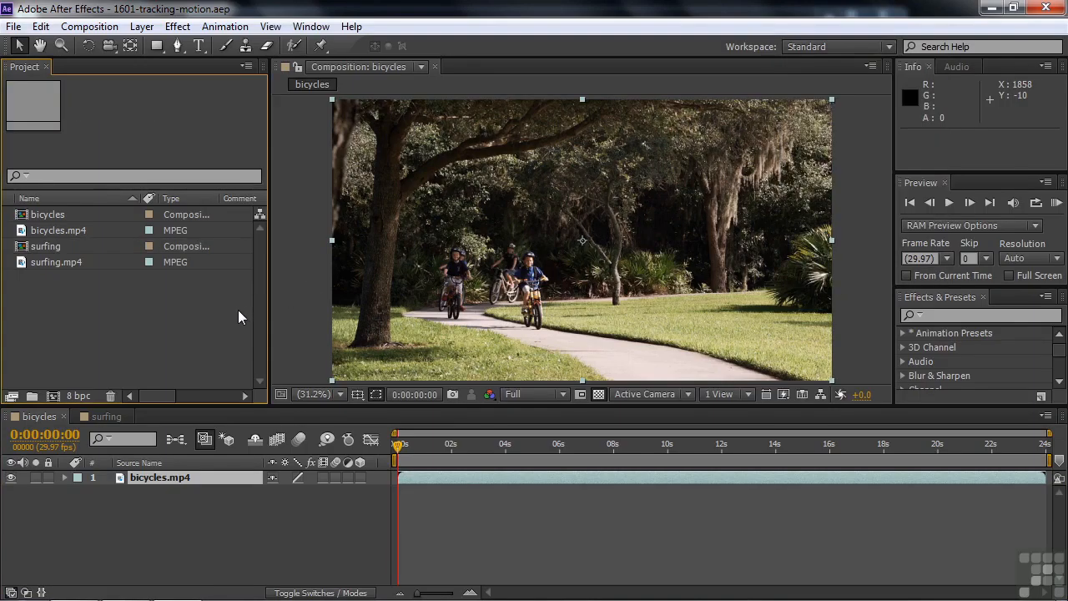
- Display the Tracker controls and enlarge their area so that all tracking options fit
{"action": "left_click", "coordinate": [311, 26]}
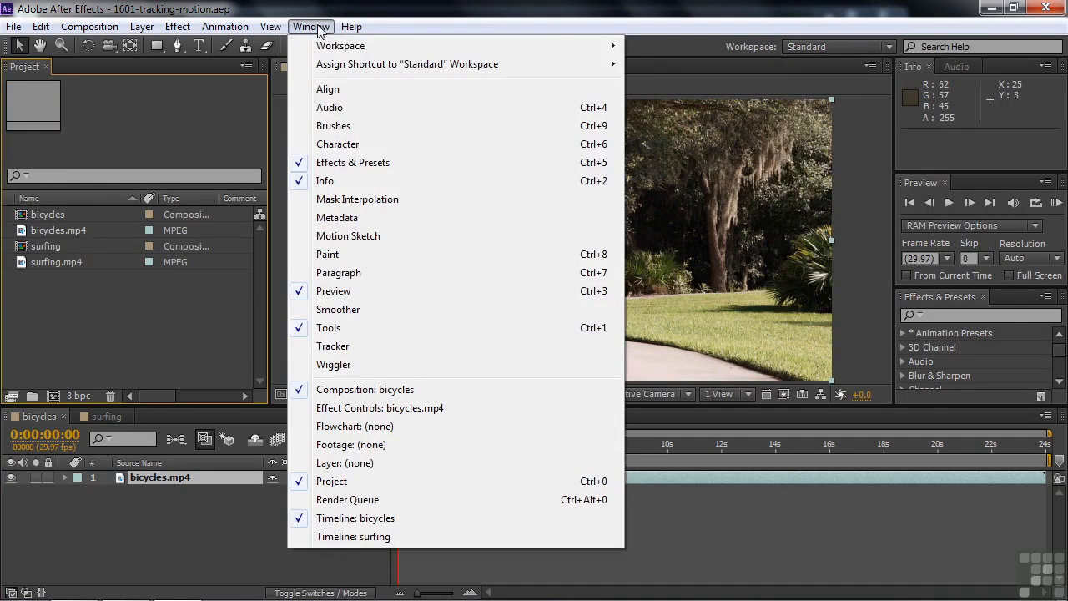
{"action": "left_click", "coordinate": [326, 347]}
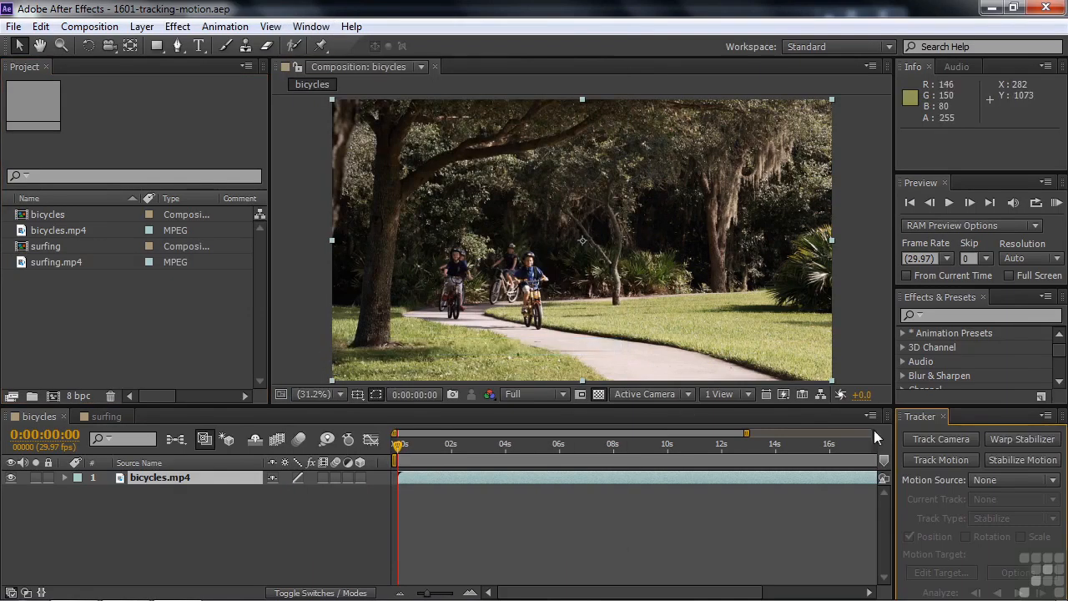
{"action": "left_click_drag", "start_coordinate": [979, 405], "coordinate": [990, 367]}
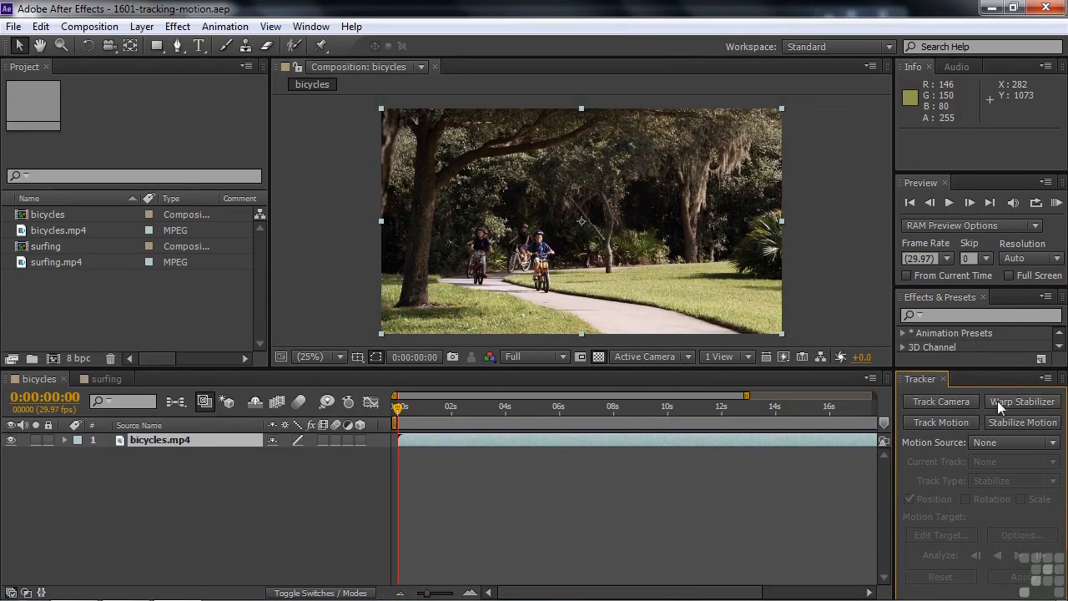
- Apply 3D Camera Tracker and Warp Stabilizer to the bicycles.mp4 layer, cancelling the analysis of each
{"action": "left_click", "coordinate": [242, 491]}
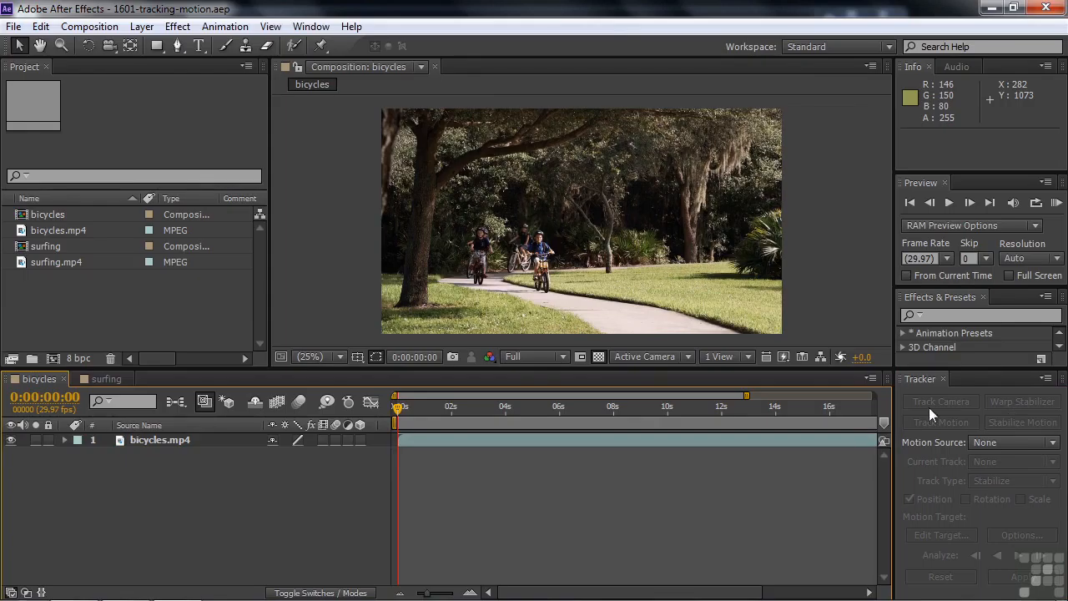
{"action": "left_click", "coordinate": [140, 442]}
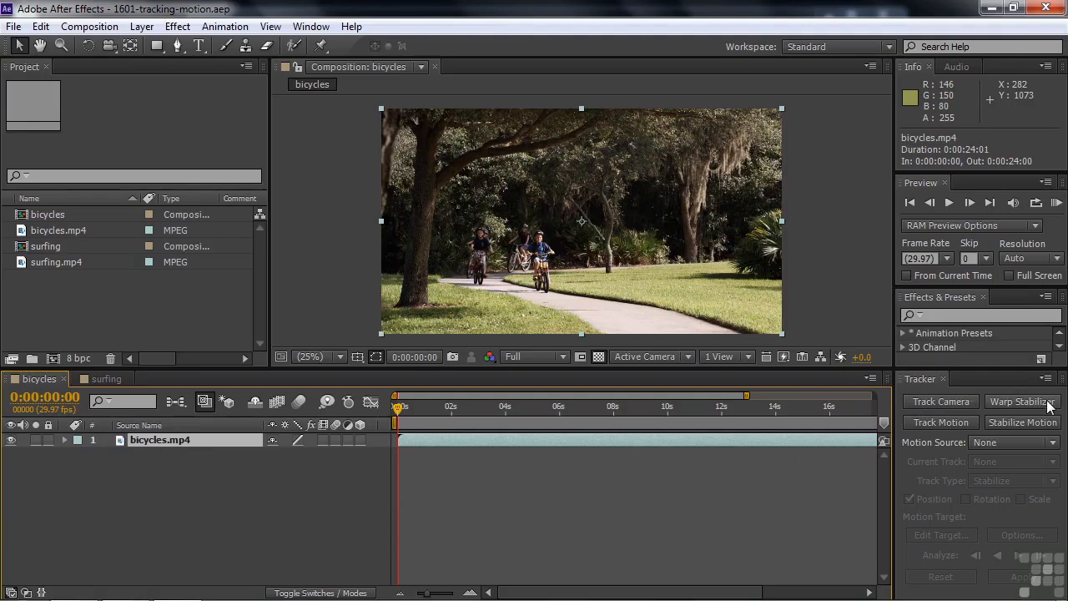
{"action": "left_click", "coordinate": [948, 403]}
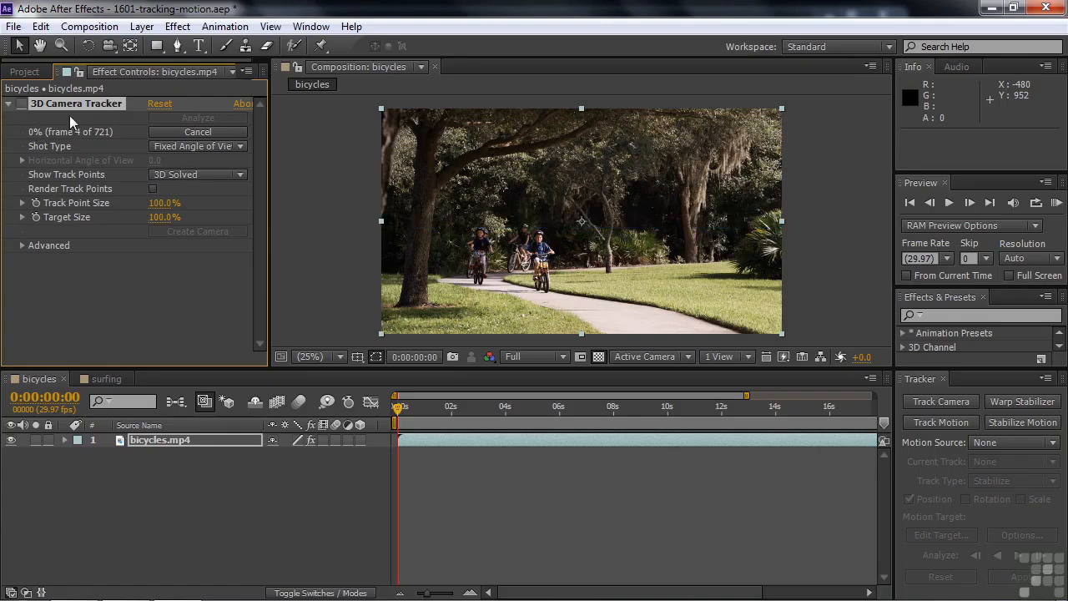
{"action": "left_click", "coordinate": [190, 135]}
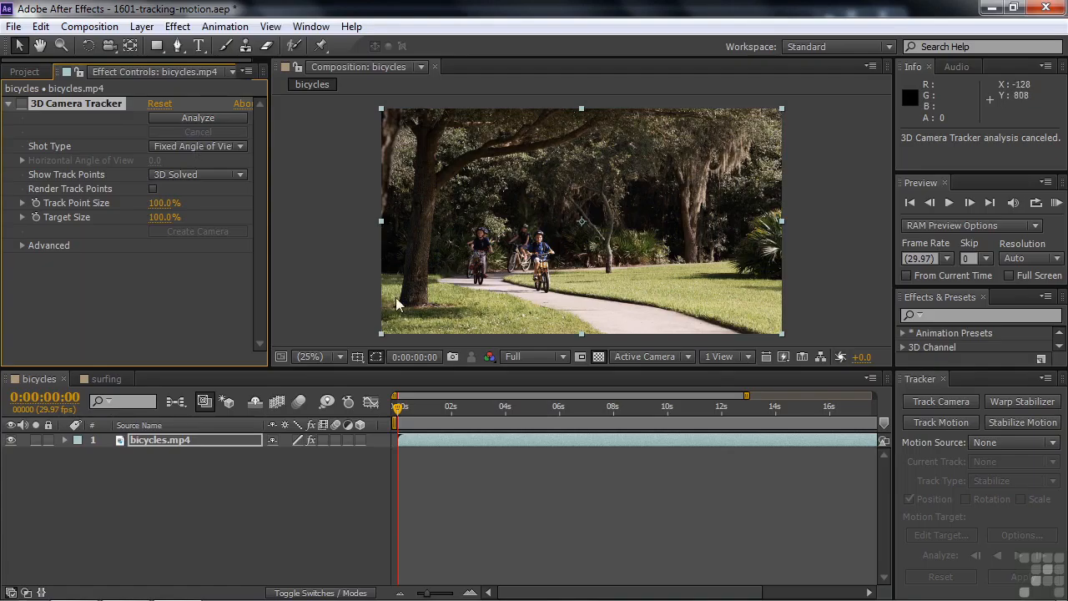
{"action": "left_click", "coordinate": [1009, 402]}
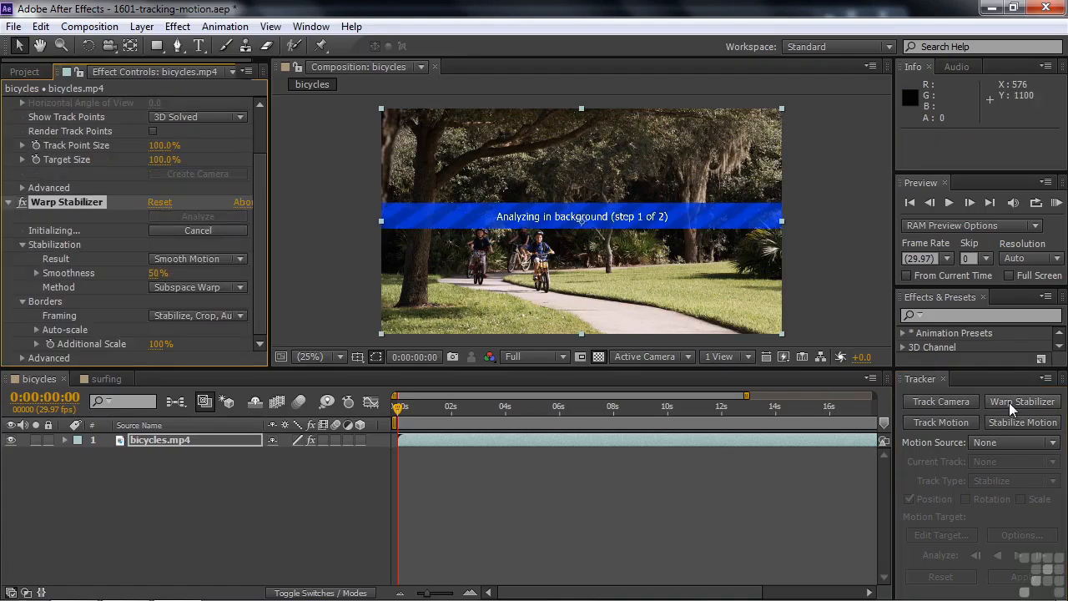
{"action": "left_click", "coordinate": [205, 232]}
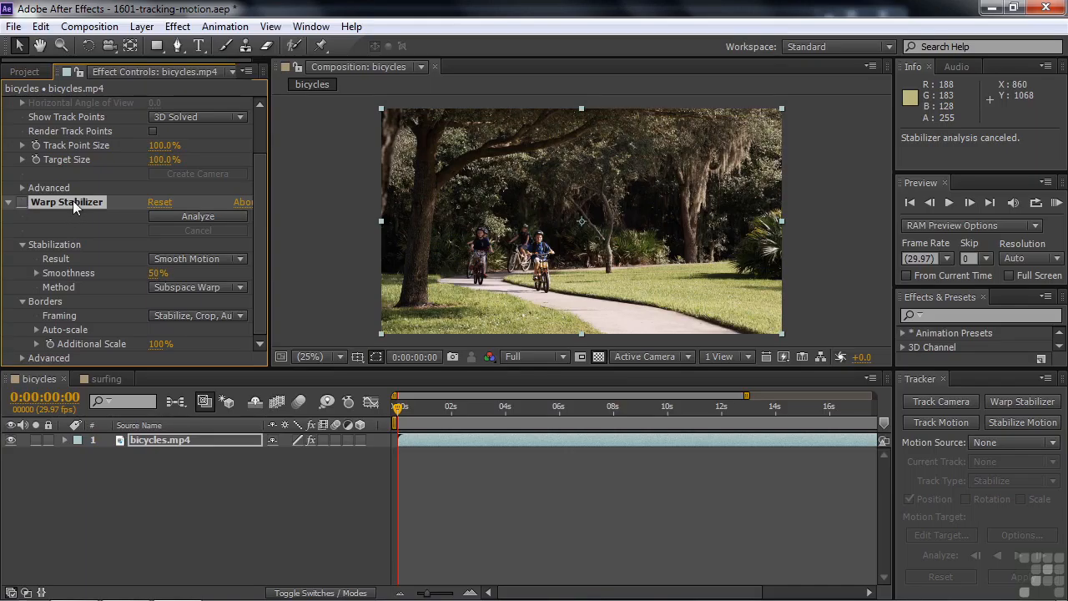
- Delete the Warp Stabilizer and 3D Camera Tracker effects from bicycles.mp4 and return to the project's item list
{"action": "key", "text": "Delete"}
{"action": "left_click", "coordinate": [53, 105]}
{"action": "key", "text": "Delete"}
{"action": "left_click", "coordinate": [31, 73]}
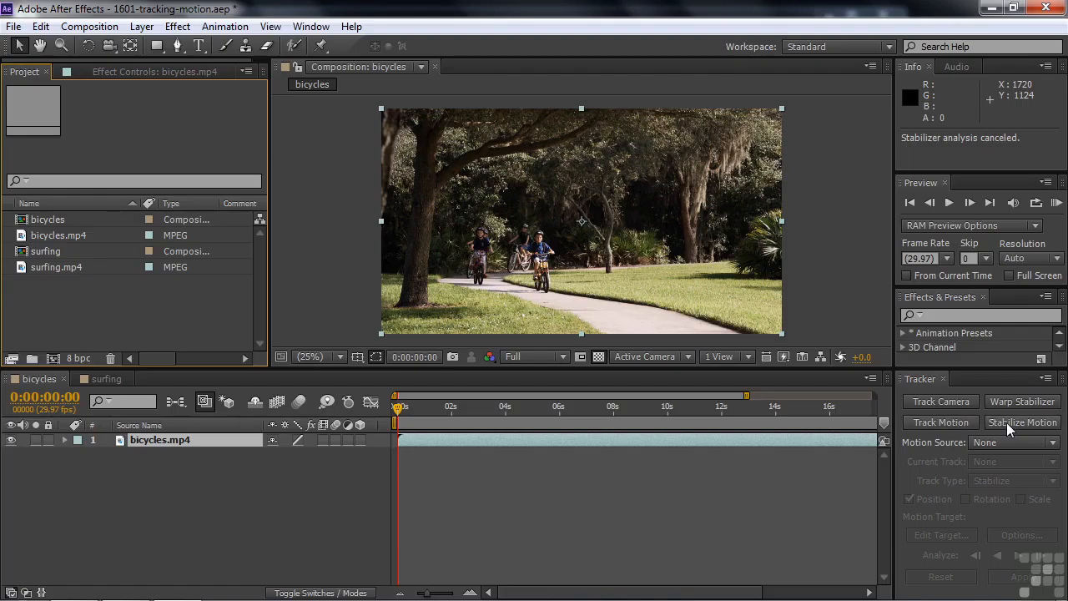
- Start a Track Motion tracker on bicycles.mp4 with the Transform track type, tracking position only
{"action": "left_click", "coordinate": [925, 424]}
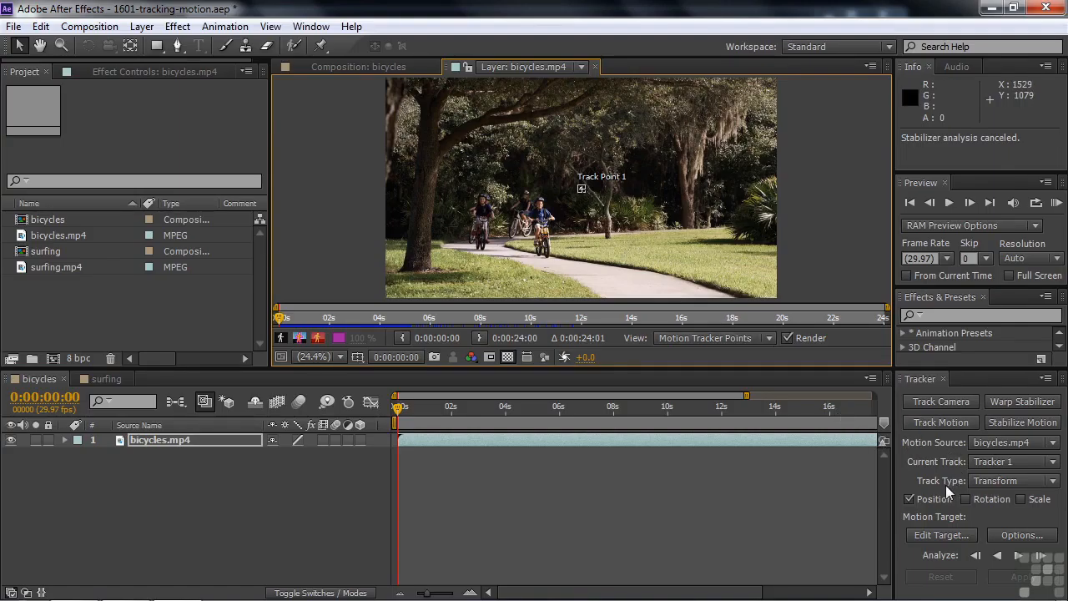
{"action": "left_click", "coordinate": [1053, 482]}
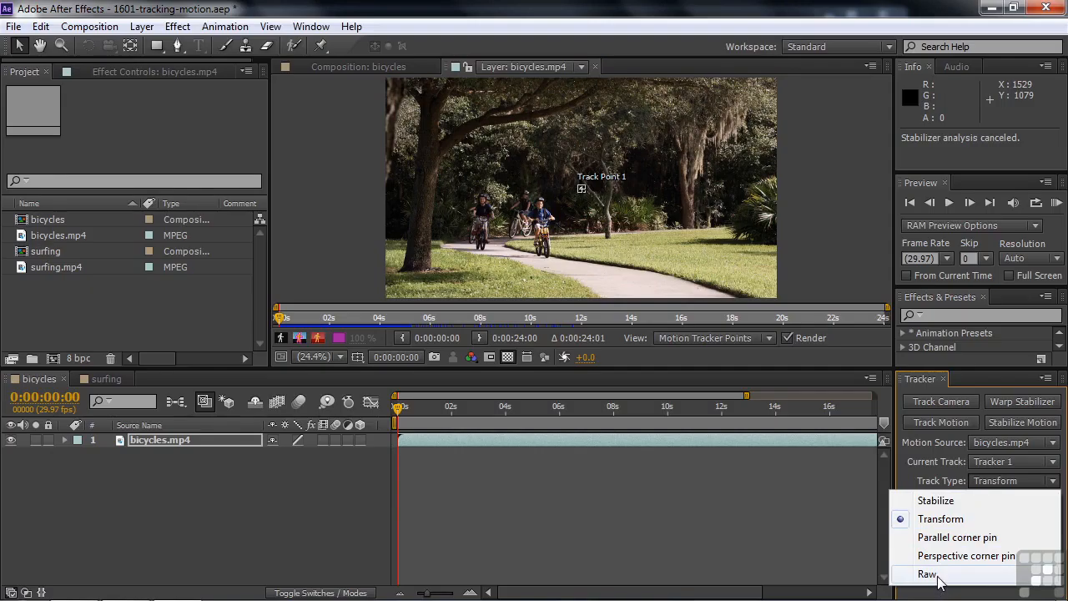
{"action": "left_click", "coordinate": [964, 519]}
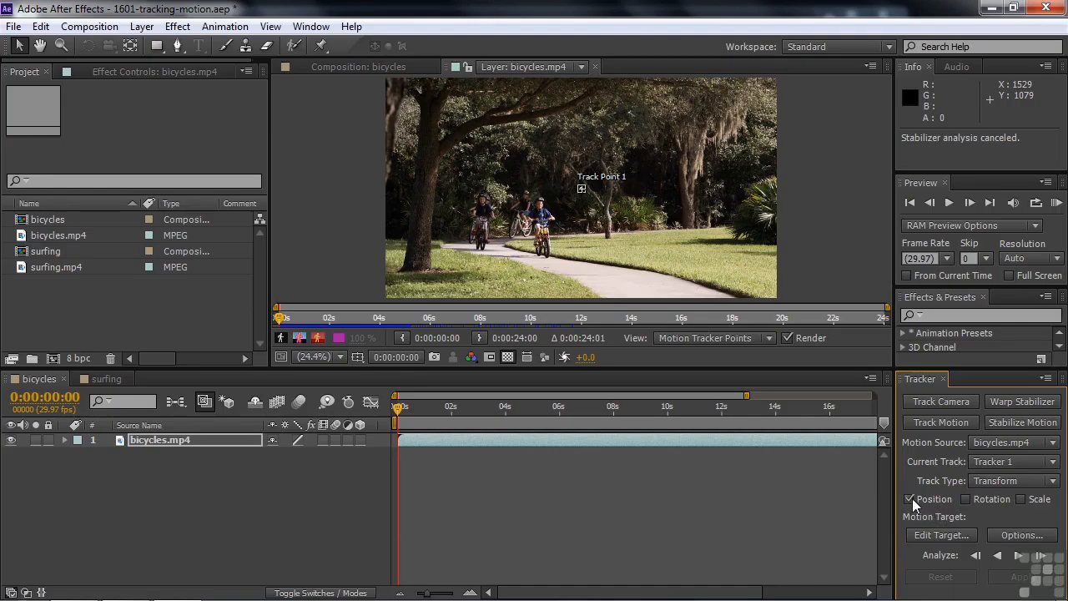
{"action": "left_click", "coordinate": [1022, 499]}
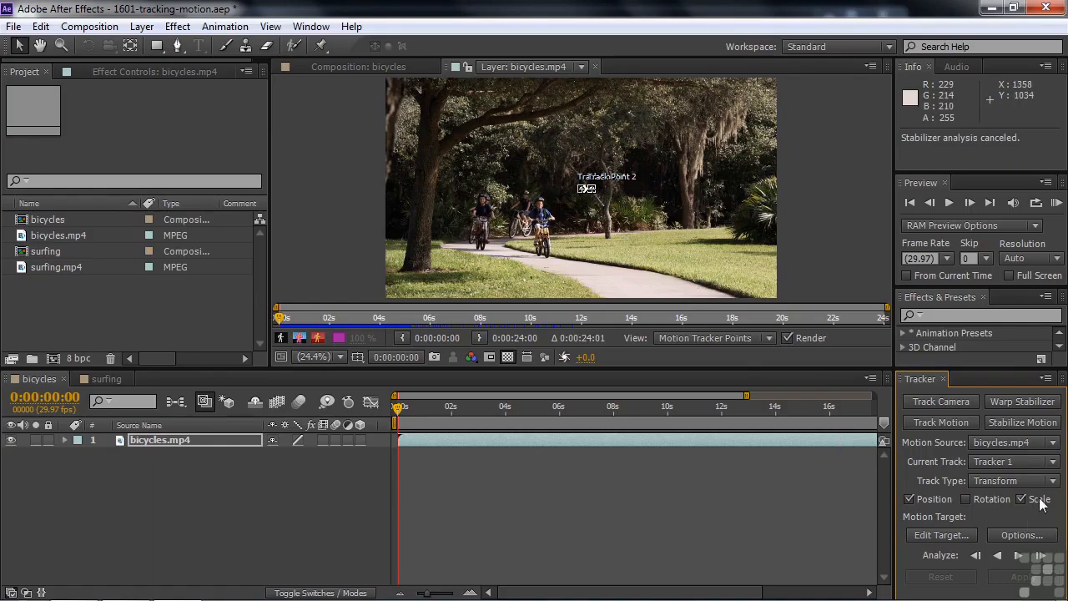
{"action": "key", "text": "ctrl+z"}
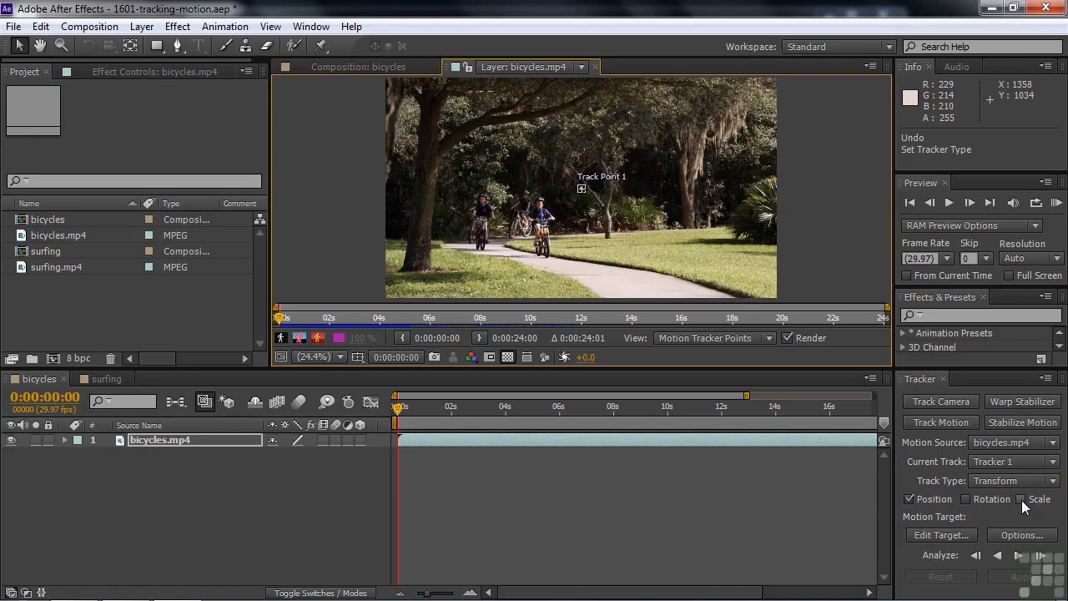
- Place Track Point 1 on the front cyclist's face and enlarge its search region around the head
{"action": "key", "text": "period"}
{"action": "key", "text": "period"}
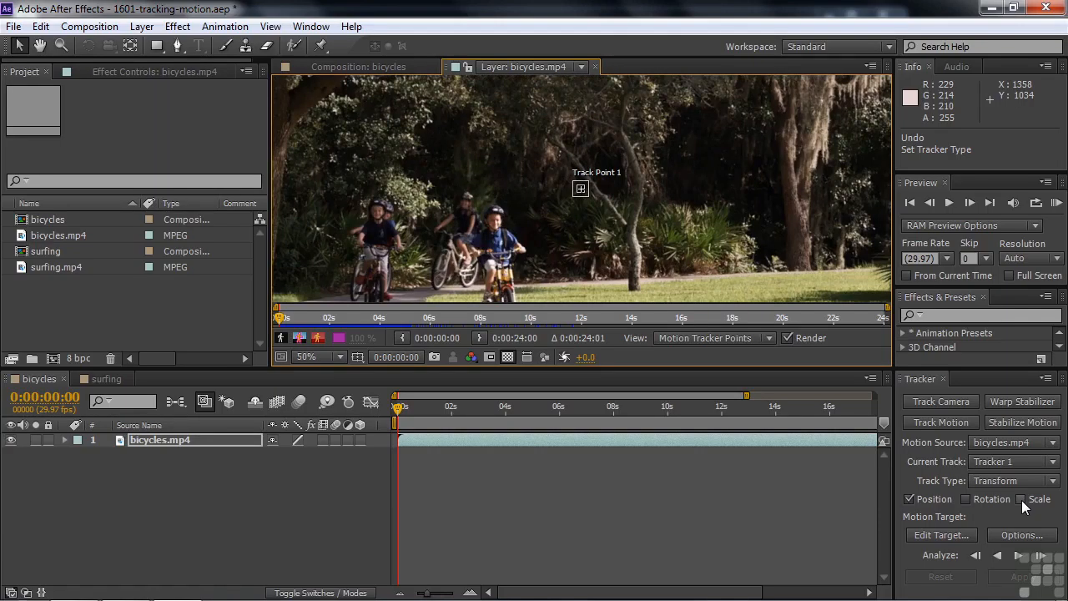
{"action": "key", "text": "slash"}
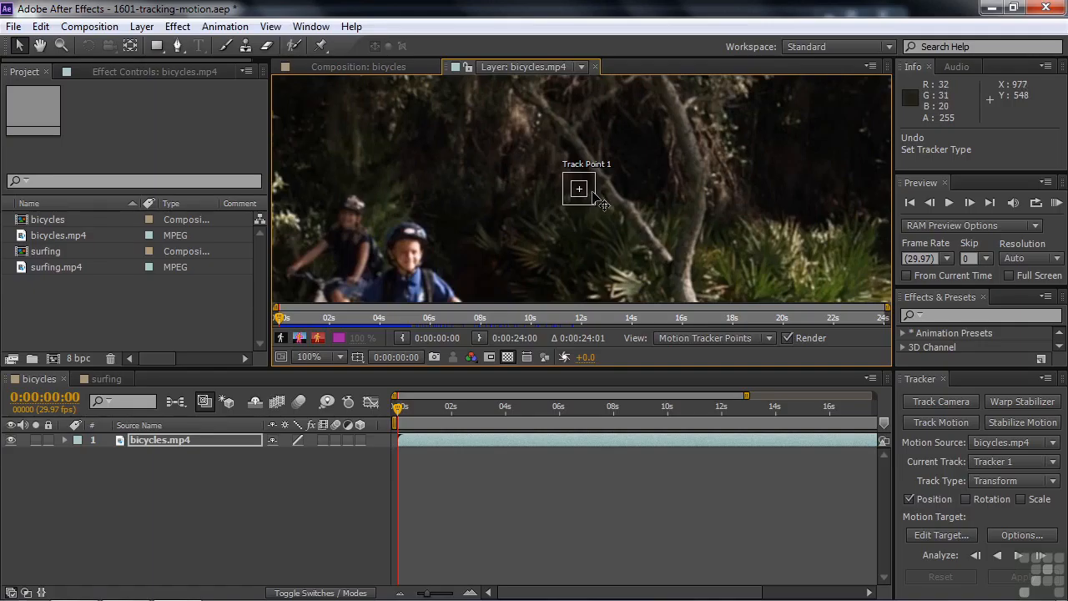
{"action": "left_click_drag", "start_coordinate": [597, 193], "coordinate": [424, 264]}
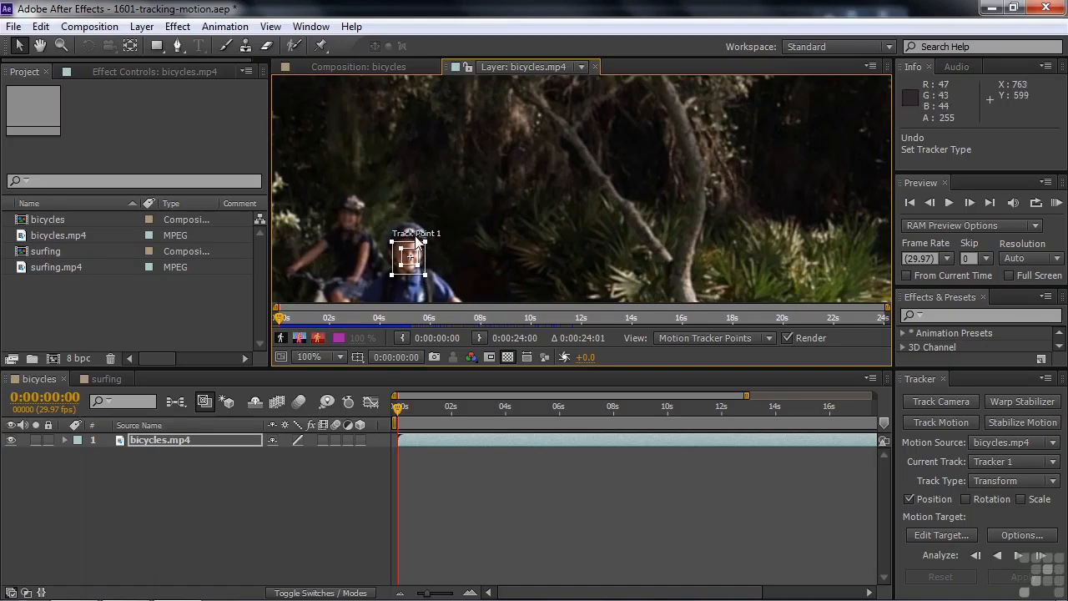
{"action": "left_click_drag", "start_coordinate": [428, 240], "coordinate": [435, 234]}
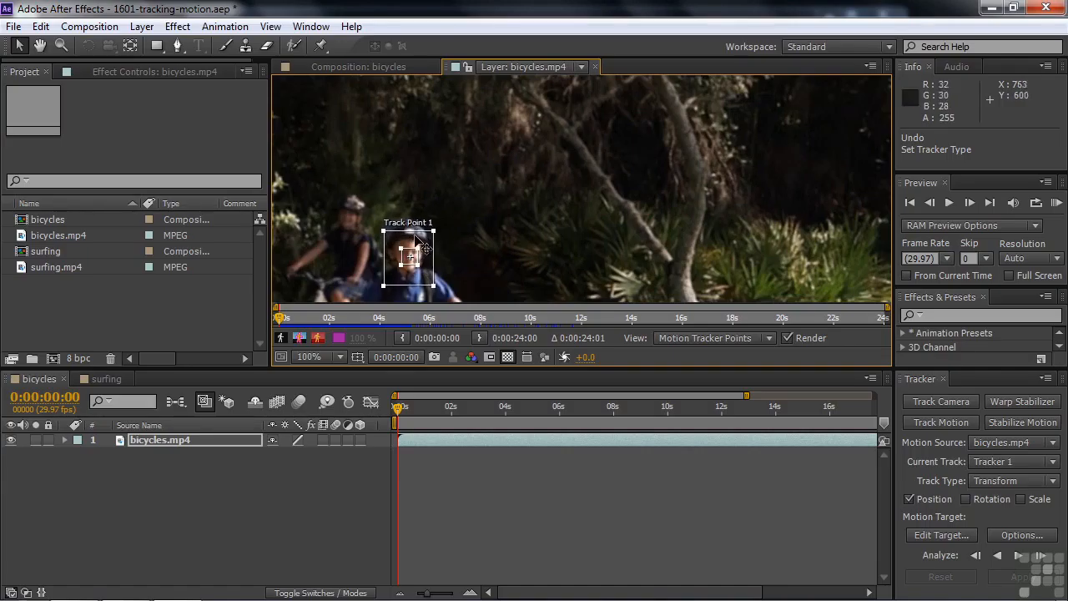
{"action": "left_click_drag", "start_coordinate": [423, 238], "coordinate": [422, 231]}
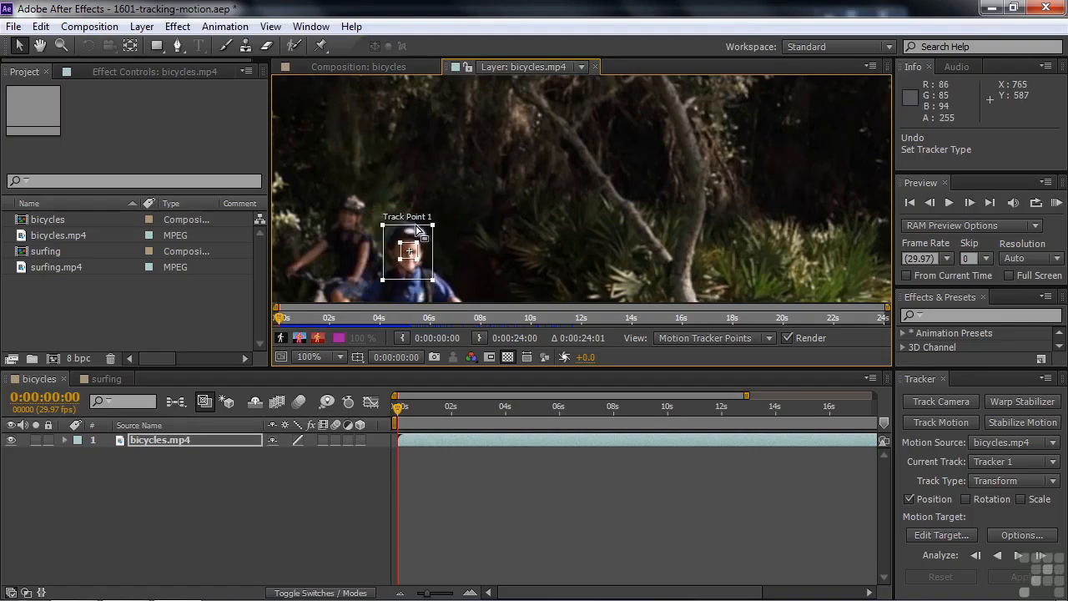
{"action": "left_click_drag", "start_coordinate": [418, 230], "coordinate": [415, 227]}
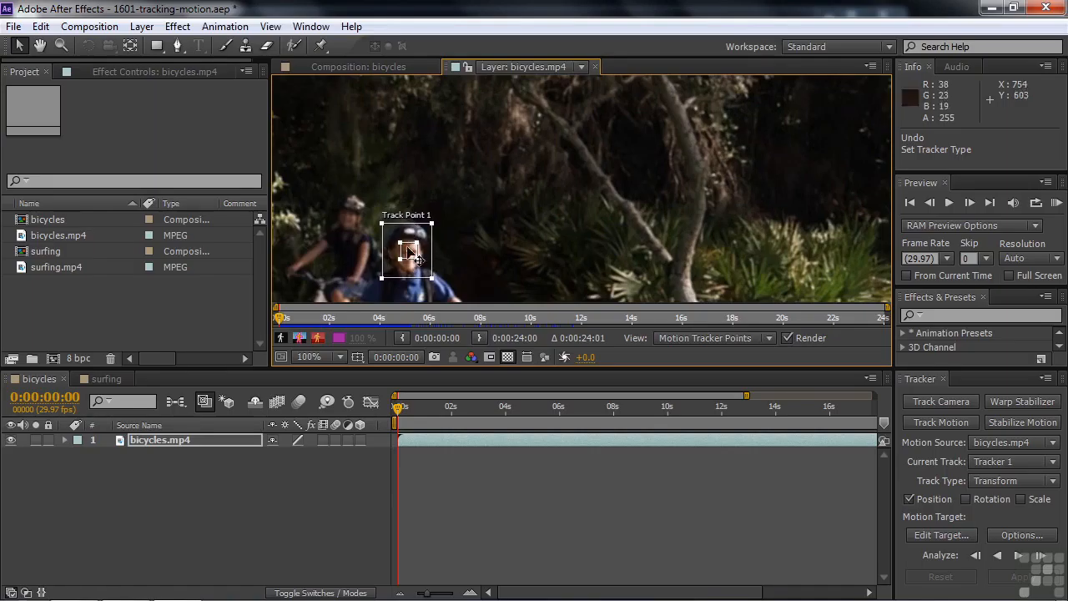
- Enlarge Track Point 1's search and feature regions around the cyclist's face and shift both regions slightly lower
{"action": "left_click_drag", "start_coordinate": [432, 279], "coordinate": [438, 282]}
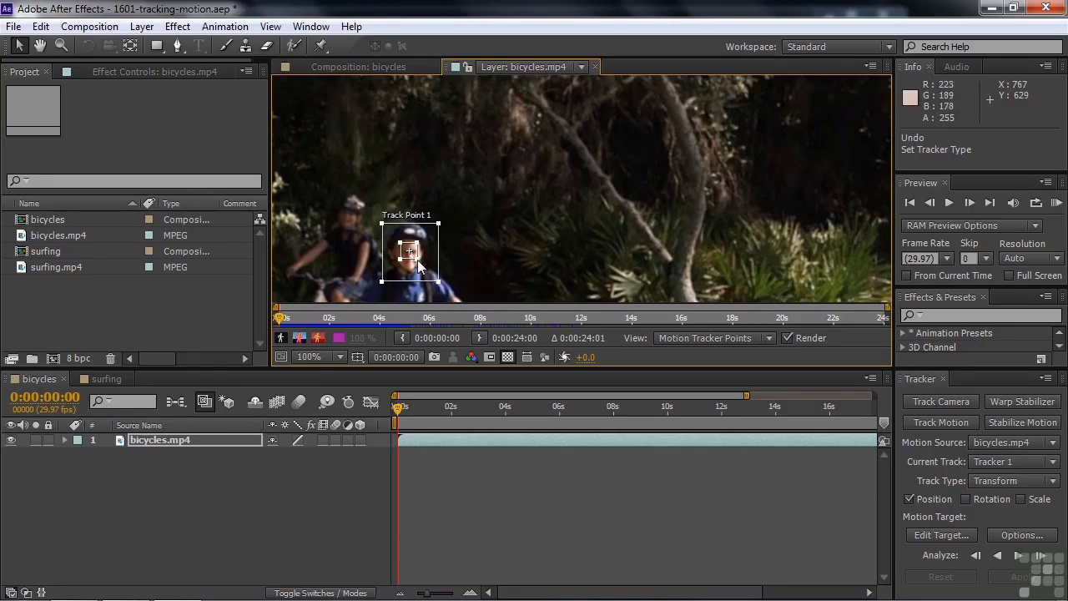
{"action": "left_click_drag", "start_coordinate": [421, 264], "coordinate": [425, 268]}
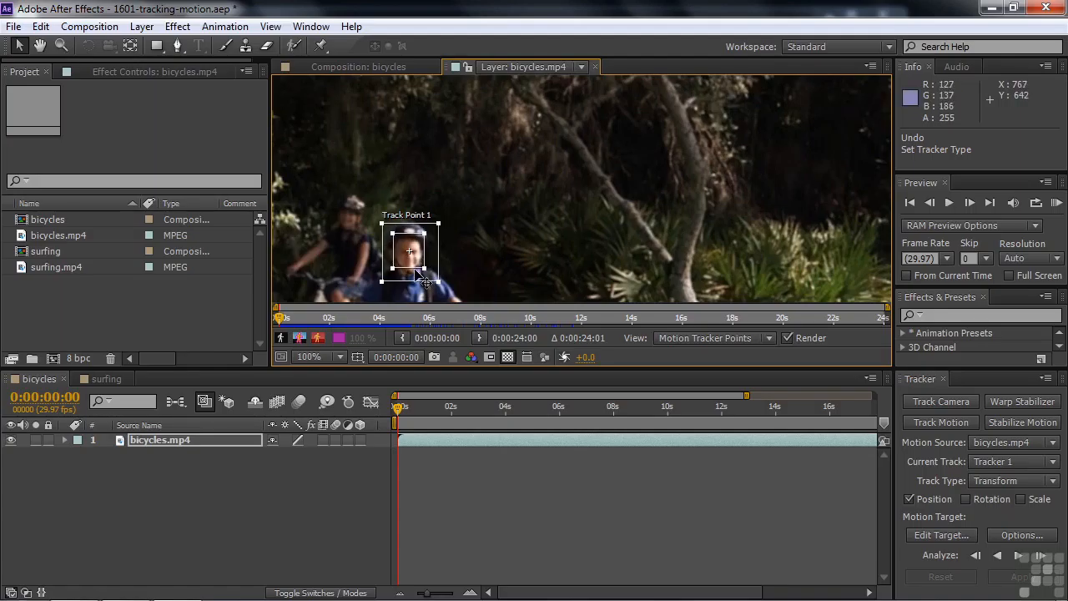
{"action": "left_click_drag", "start_coordinate": [416, 276], "coordinate": [410, 276]}
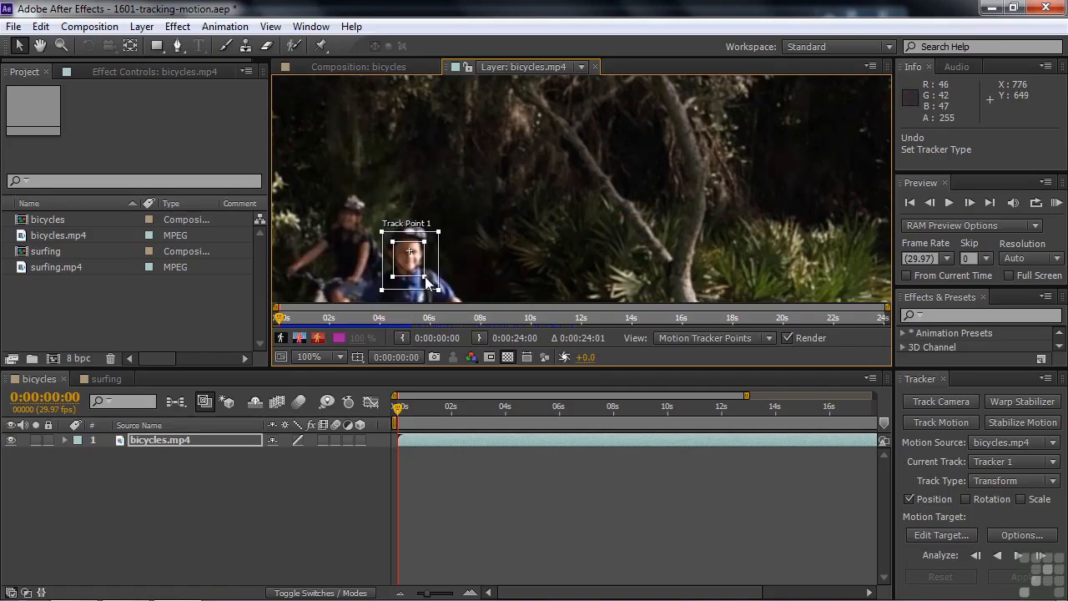
- Offset Track Point 1's attach point up and to the right of the cyclist's helmet and analyze the track forward to 0:00:05:28
{"action": "left_click_drag", "start_coordinate": [419, 257], "coordinate": [419, 259]}
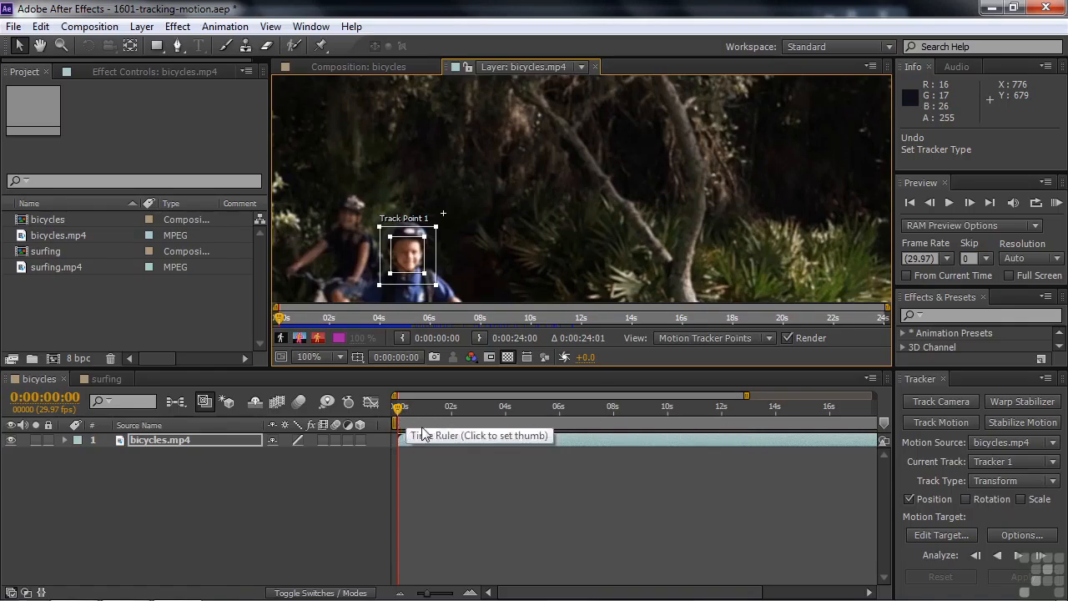
{"action": "left_click", "coordinate": [1019, 556]}
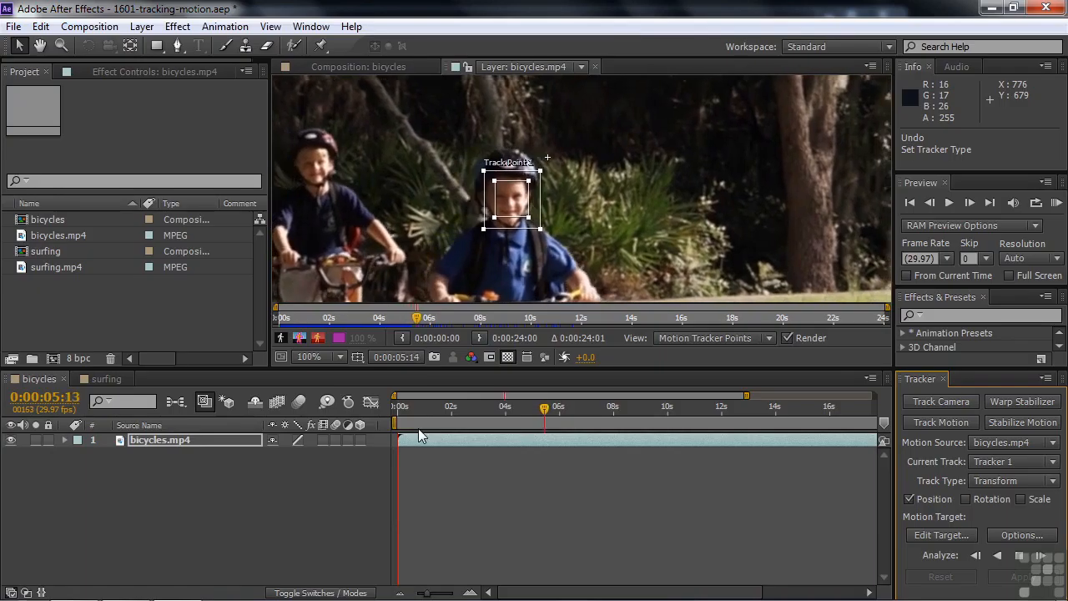
{"action": "key", "text": "space"}
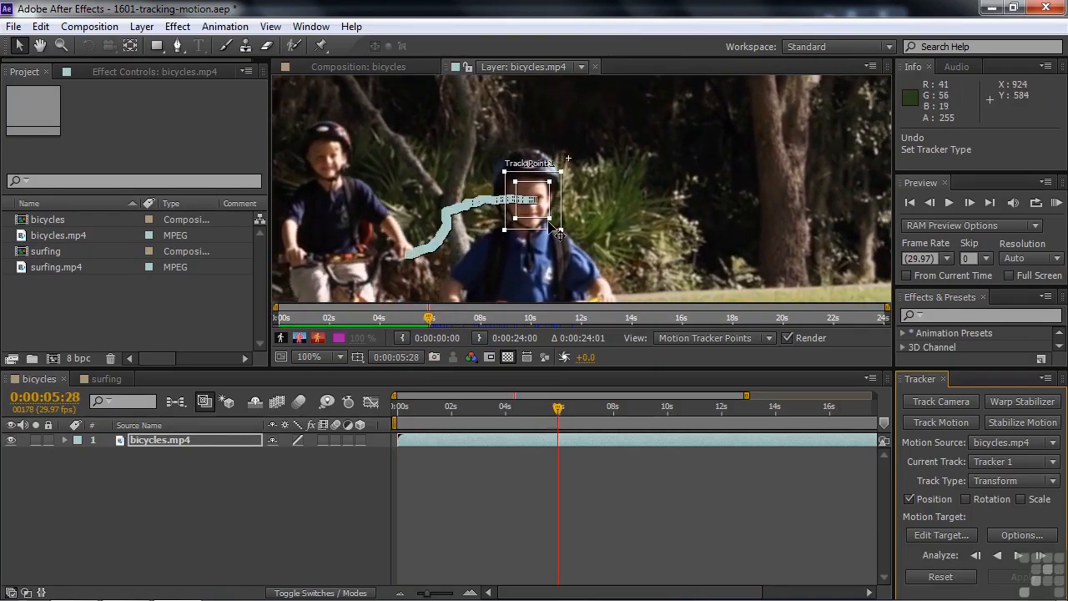
- Enlarge Track Point 1's feature and search regions around the face at 0:00:05:28 and analyze forward to 0:00:08:23
{"action": "left_click_drag", "start_coordinate": [550, 217], "coordinate": [570, 241]}
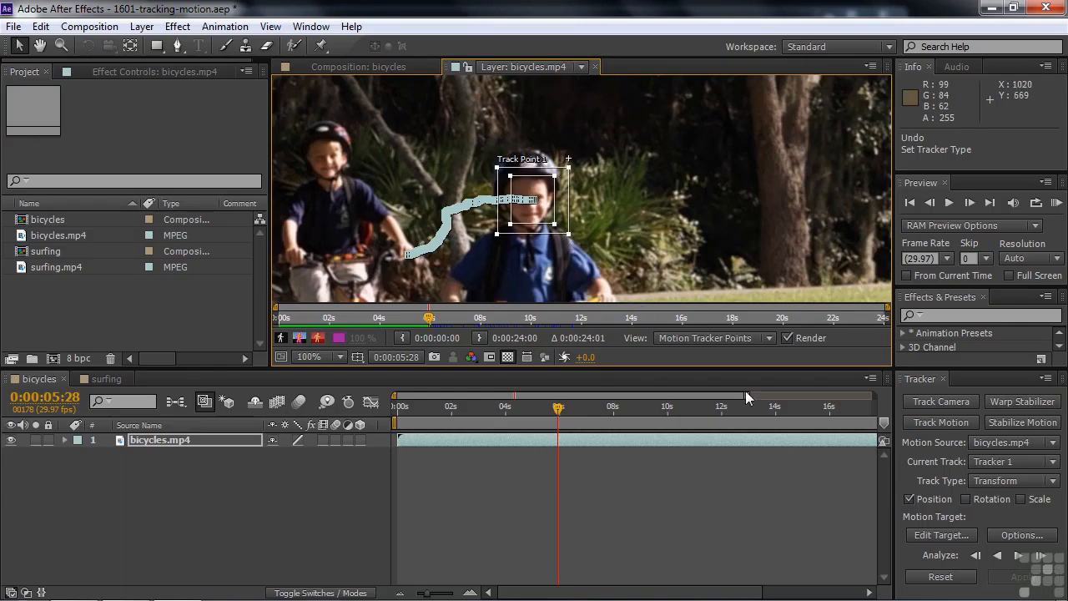
{"action": "left_click", "coordinate": [1021, 556]}
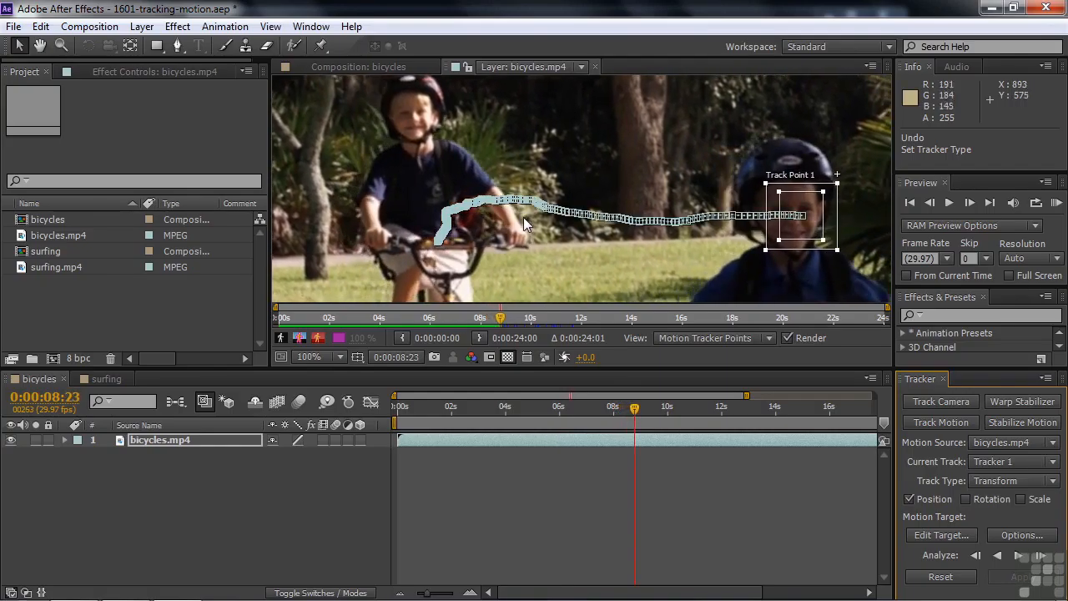
- Enlarge Track Point 1's feature and search regions around the cyclist's face at 0:00:08:23 and analyze forward to 0:00:10:07
{"action": "key", "text": "h"}
{"action": "left_click_drag", "start_coordinate": [681, 276], "coordinate": [413, 225]}
{"action": "key", "text": "v"}
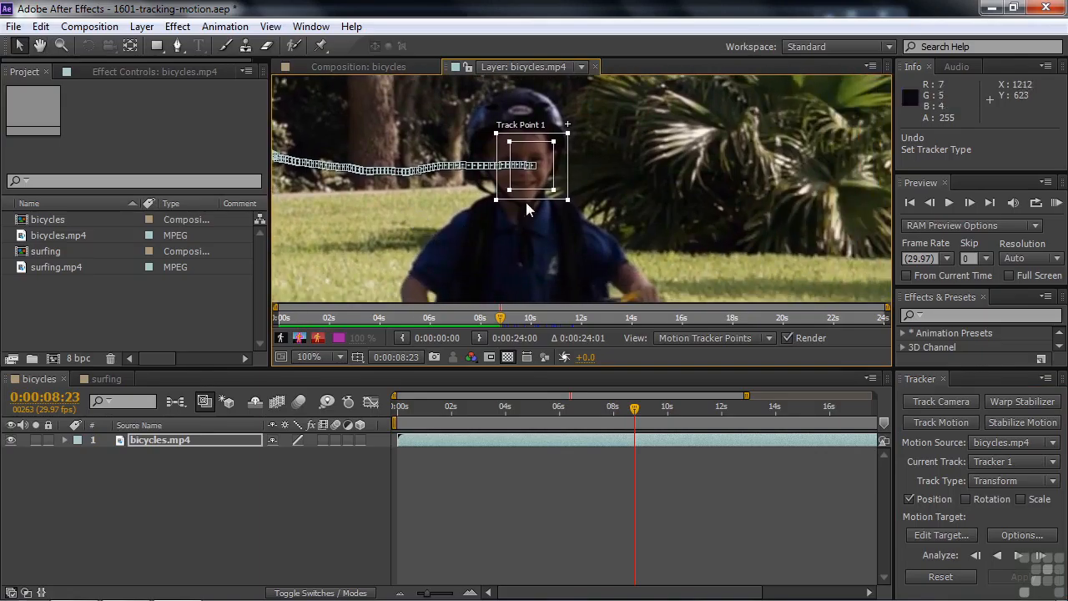
{"action": "left_click_drag", "start_coordinate": [509, 191], "coordinate": [498, 199]}
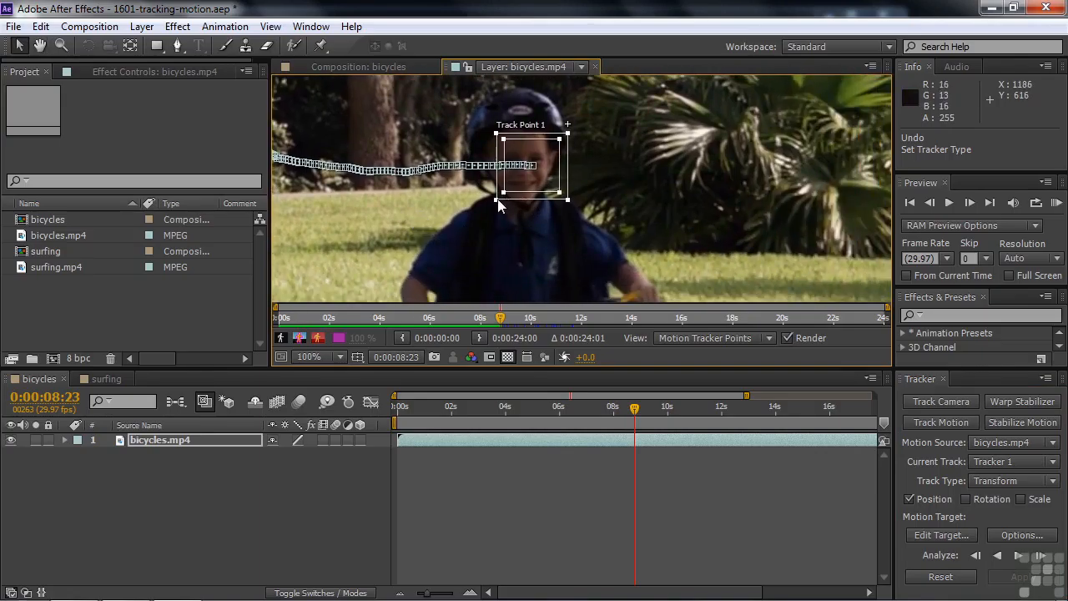
{"action": "left_click_drag", "start_coordinate": [495, 183], "coordinate": [494, 187]}
{"action": "left_click_drag", "start_coordinate": [568, 137], "coordinate": [575, 130]}
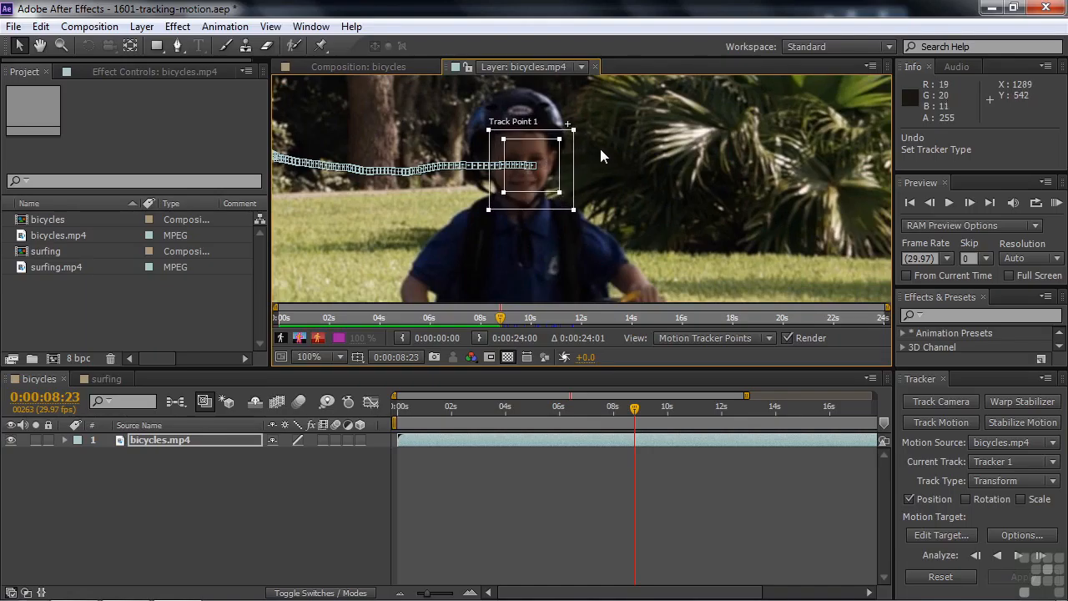
{"action": "left_click", "coordinate": [1018, 556]}
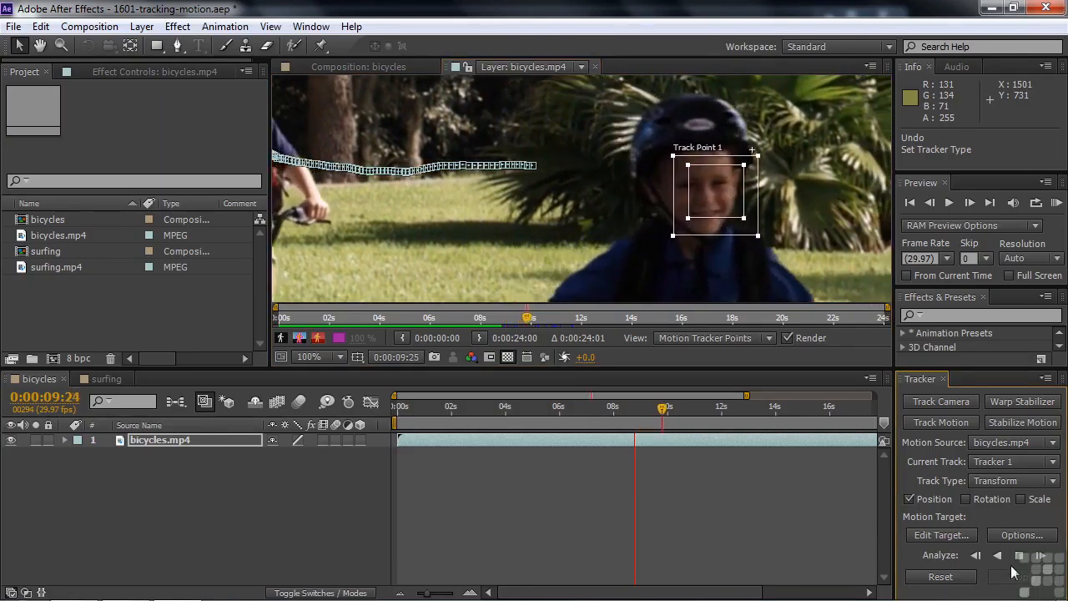
{"action": "left_click", "coordinate": [1019, 555]}
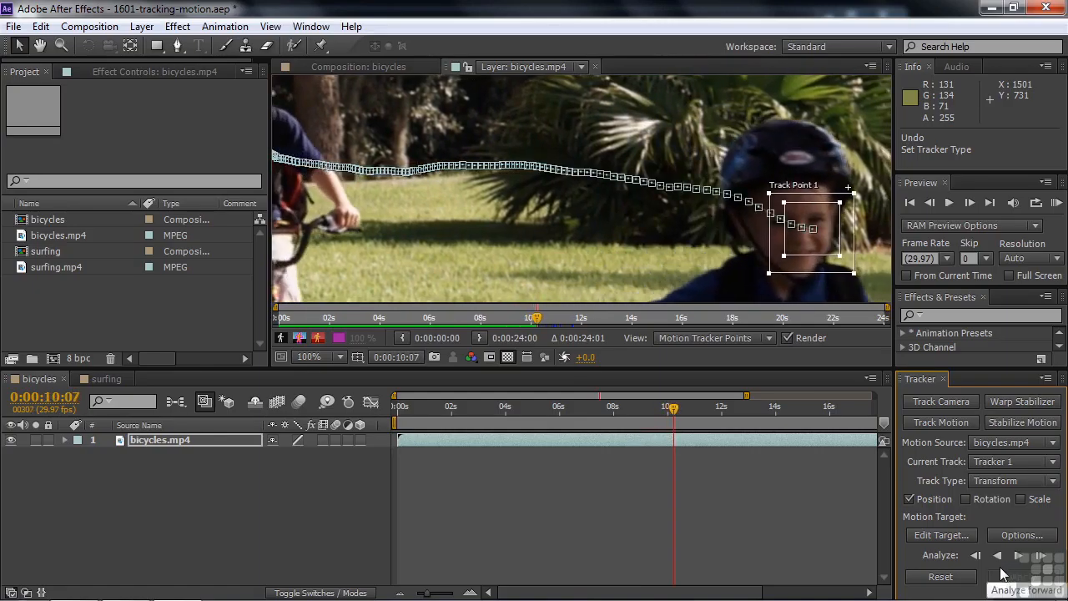
- Continue the forward analysis from 0:00:10:07 until the cyclist leaves the frame, at about 0:00:11:05
{"action": "key", "text": "space"}
{"action": "left_click_drag", "start_coordinate": [697, 269], "coordinate": [399, 189]}
{"action": "left_click", "coordinate": [1018, 557]}
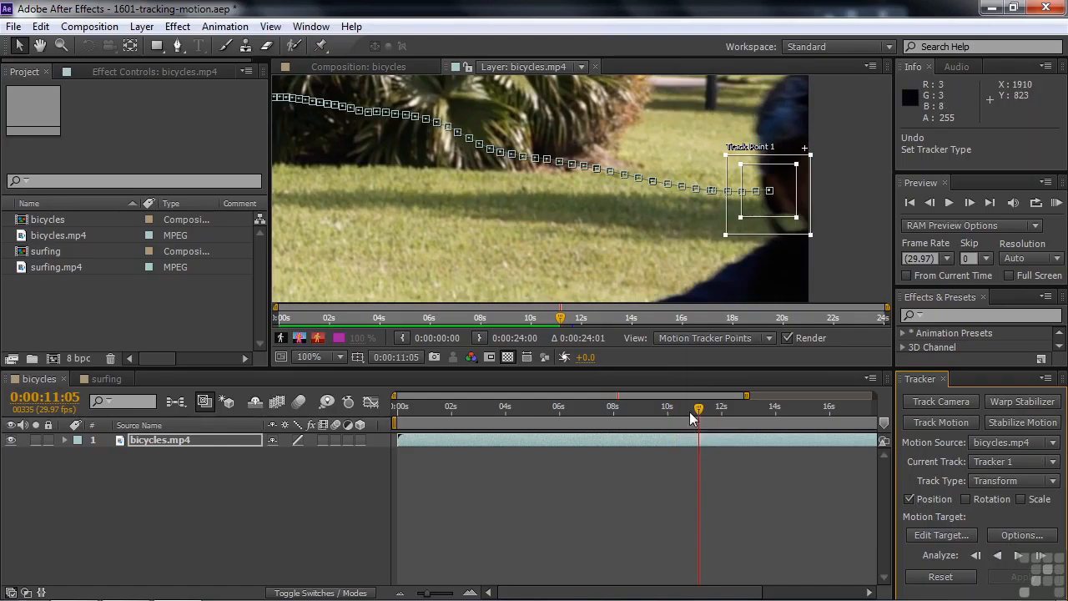
- Reveal only the keyframed properties of Tracker 1's Track Point 1 on bicycles.mp4
{"action": "left_click_drag", "start_coordinate": [699, 412], "coordinate": [702, 410]}
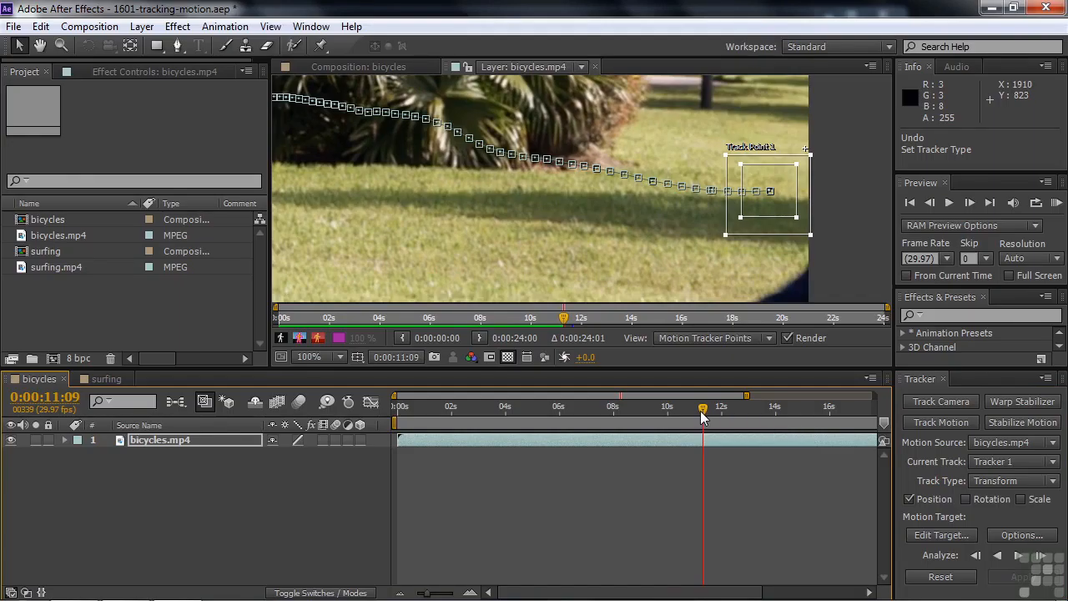
{"action": "left_click", "coordinate": [65, 440]}
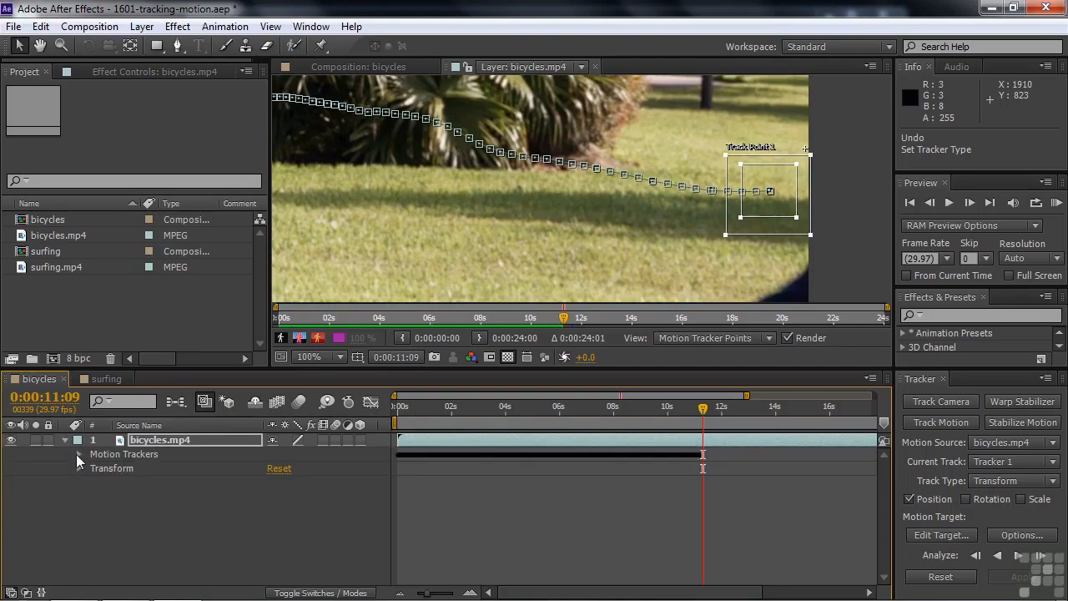
{"action": "left_click", "coordinate": [77, 454]}
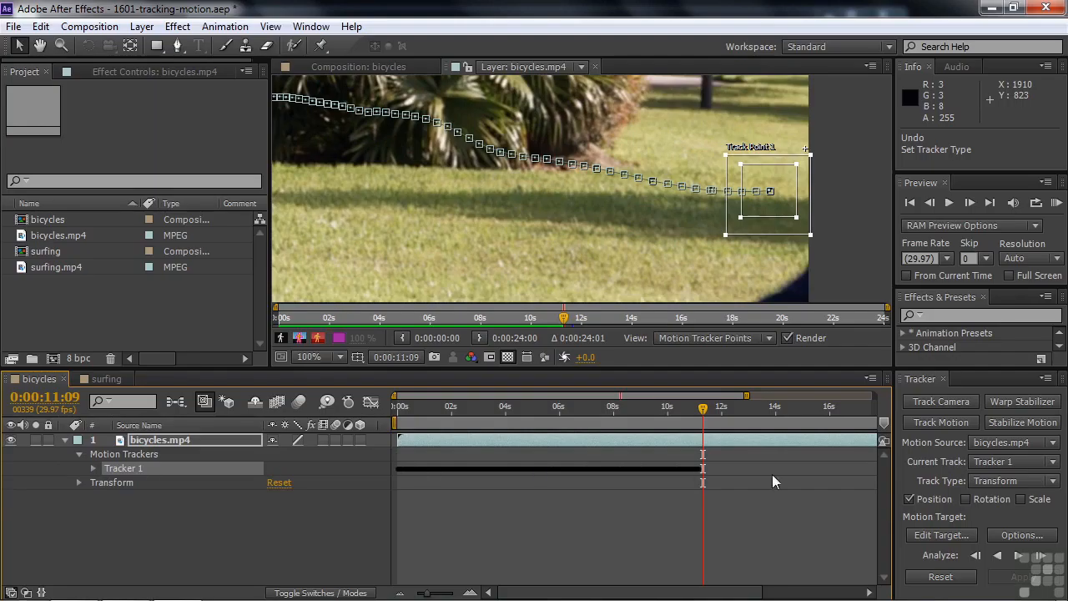
{"action": "left_click", "coordinate": [93, 469]}
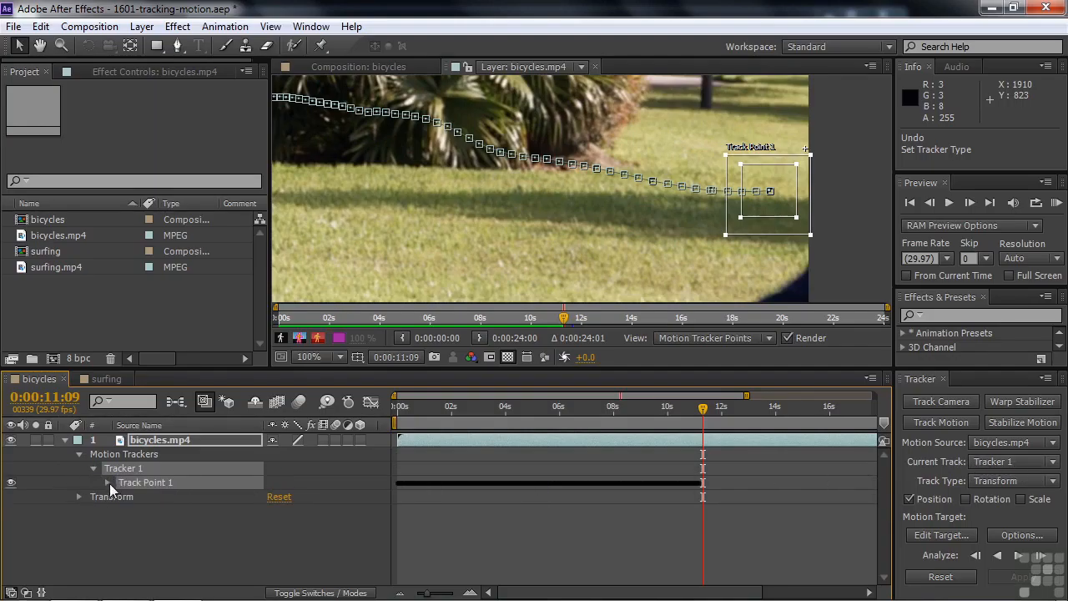
{"action": "left_click", "coordinate": [107, 484]}
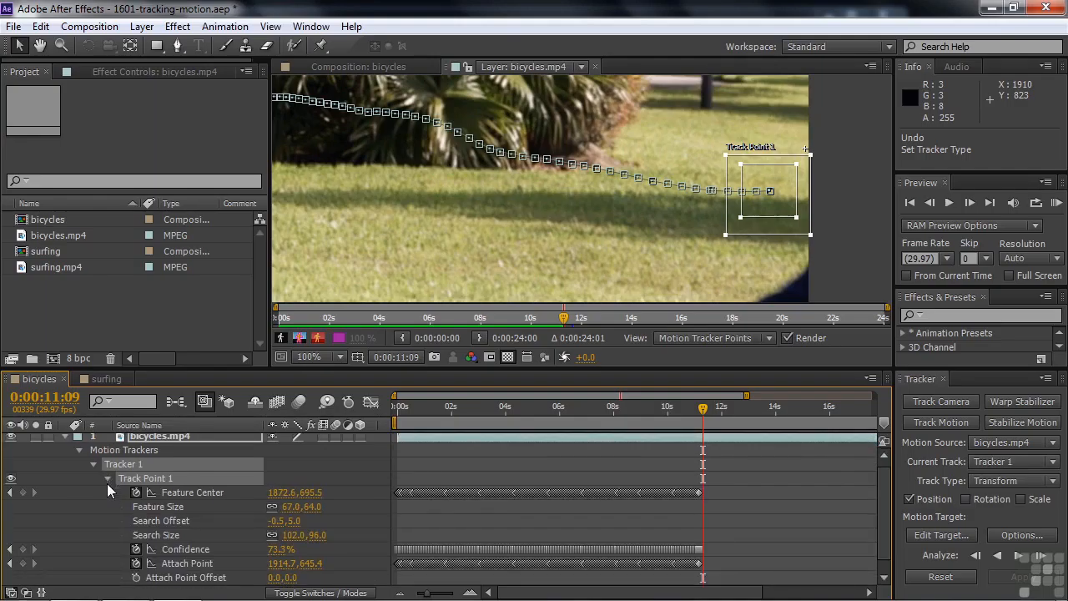
{"action": "key", "text": "u"}
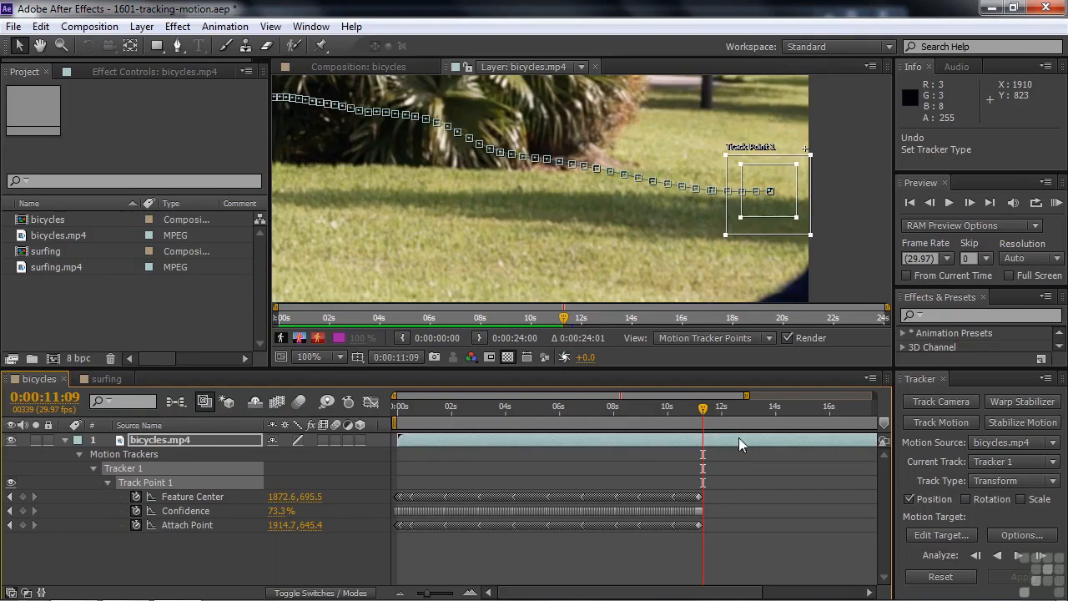
- Delete Track Point 1's Feature Center, Confidence and Attach Point keyframes from 0:00:11:00 onward
{"action": "left_click_drag", "start_coordinate": [704, 415], "coordinate": [697, 415]}
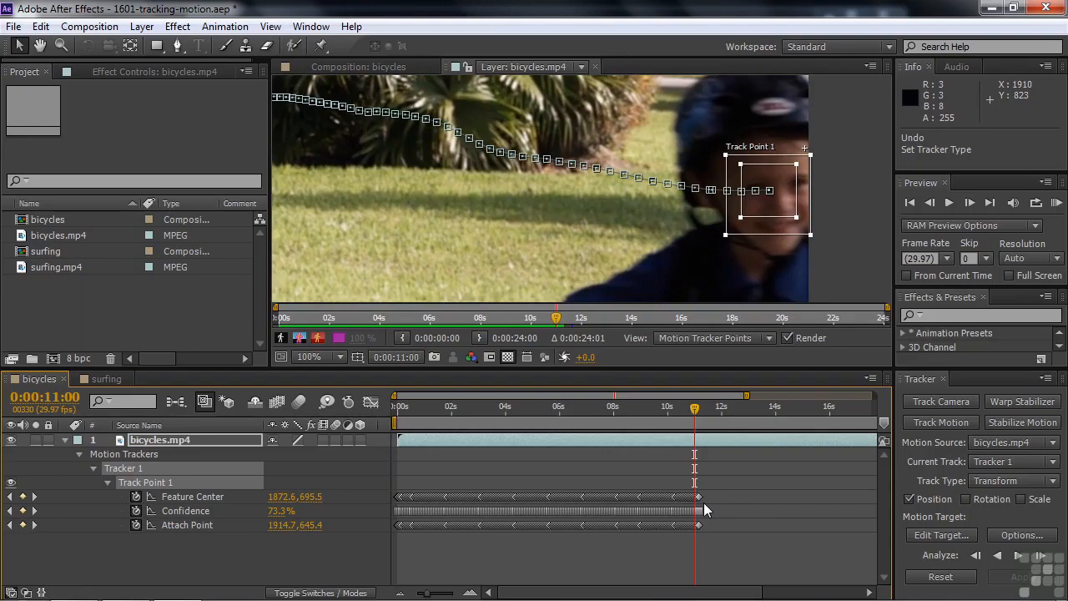
{"action": "key", "text": "equal"}
{"action": "key", "text": "equal"}
{"action": "key", "text": "equal"}
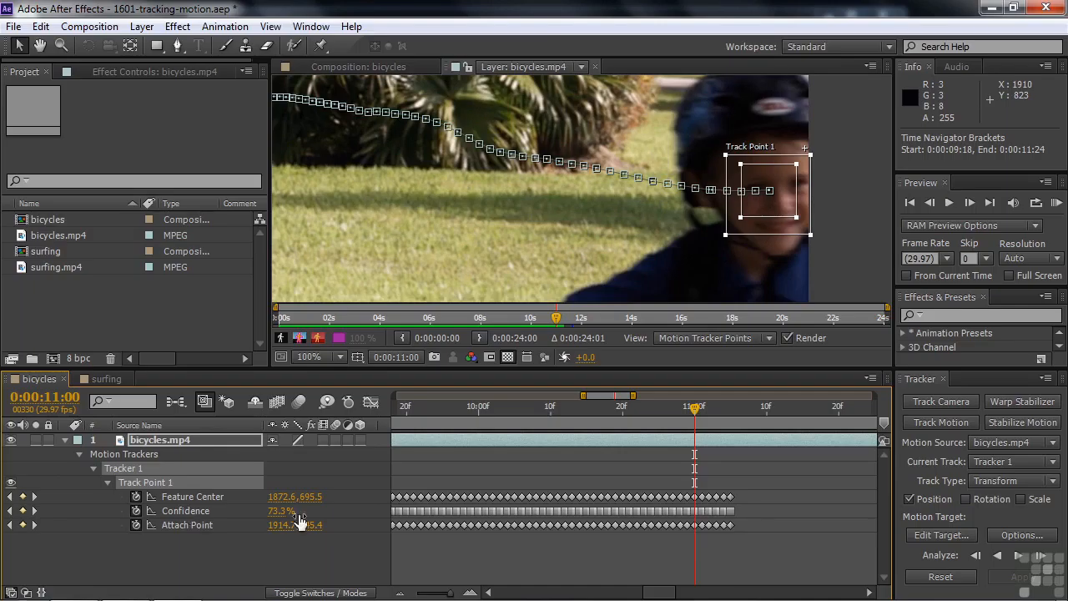
{"action": "left_click_drag", "start_coordinate": [751, 540], "coordinate": [695, 490]}
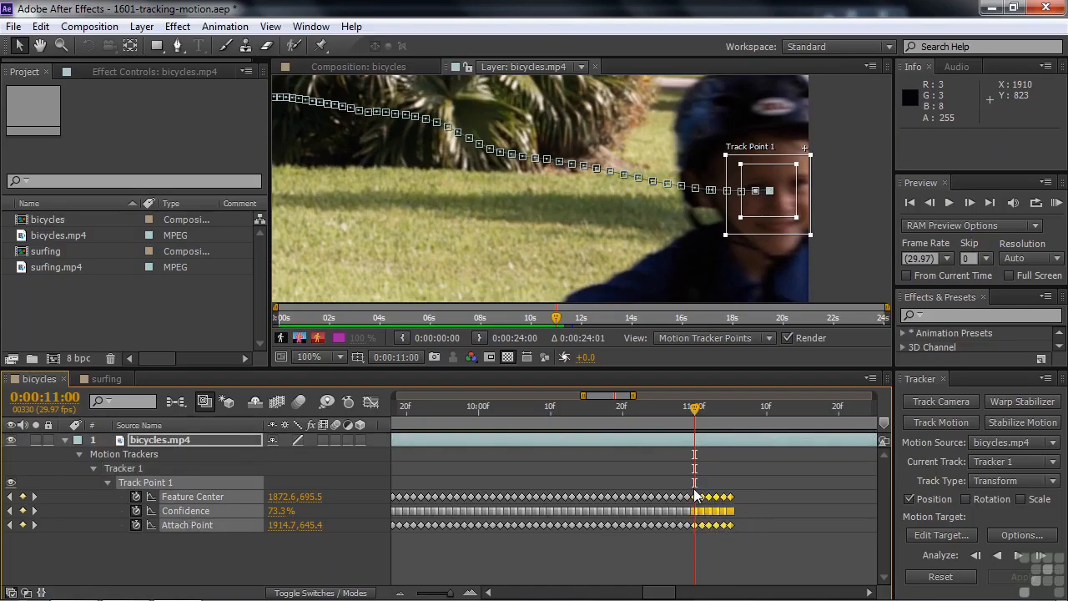
{"action": "key", "text": "Delete"}
- At 0:00:11:08, set Track Point 1's Feature Center to 1965.6, 696.3, carrying the track outside the frame
{"action": "left_click_drag", "start_coordinate": [697, 415], "coordinate": [753, 430]}
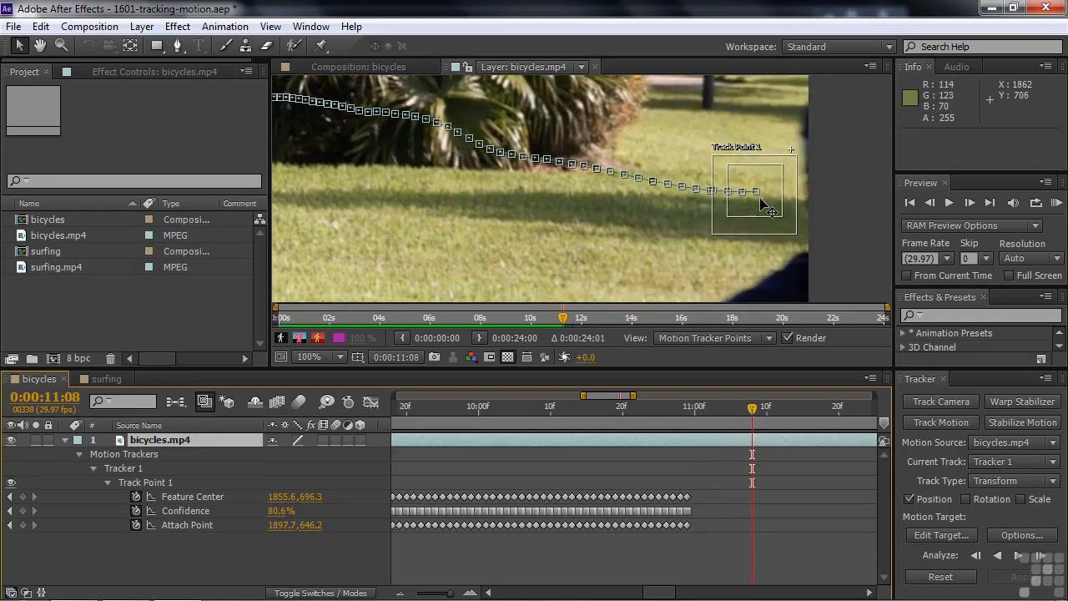
{"action": "left_click_drag", "start_coordinate": [275, 500], "coordinate": [401, 528]}
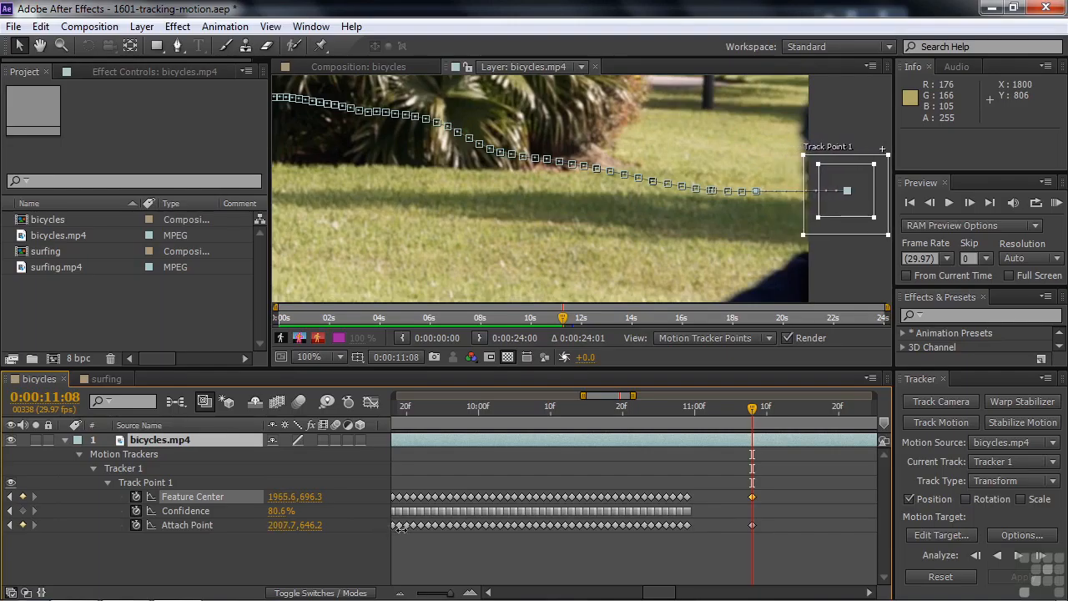
{"action": "left_click_drag", "start_coordinate": [401, 526], "coordinate": [404, 536]}
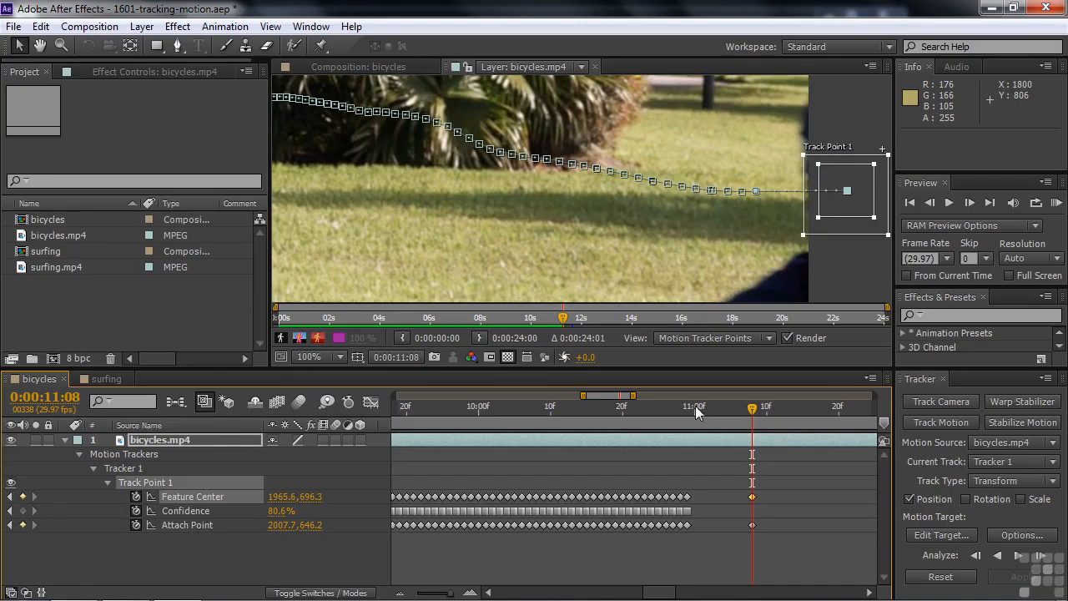
{"action": "left_click_drag", "start_coordinate": [748, 405], "coordinate": [668, 447]}
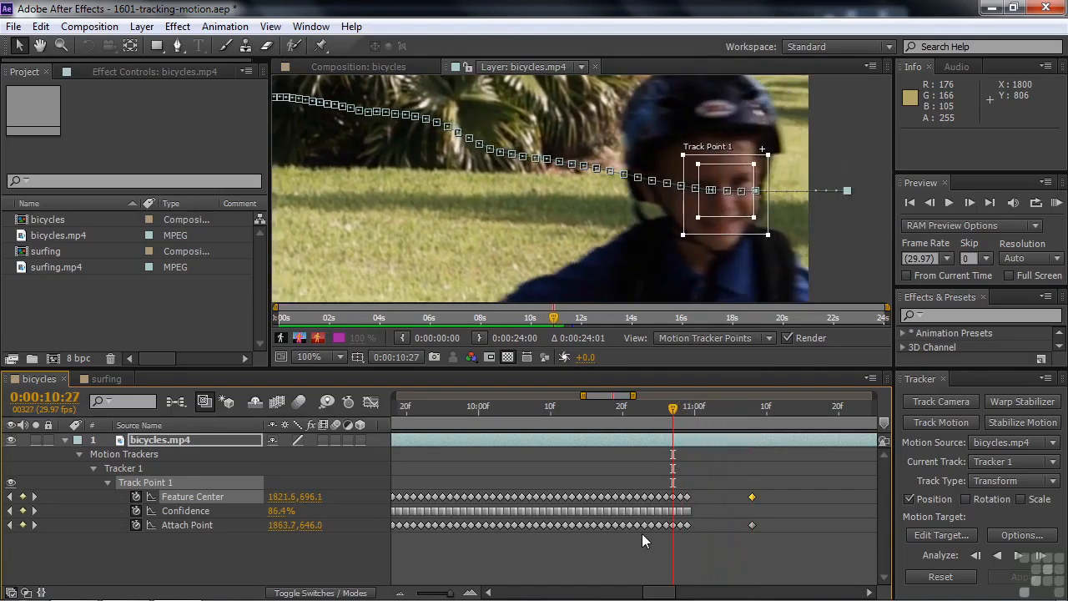
{"action": "key", "text": "minus"}
{"action": "key", "text": "minus"}
{"action": "key", "text": "minus"}
{"action": "key", "text": "minus"}
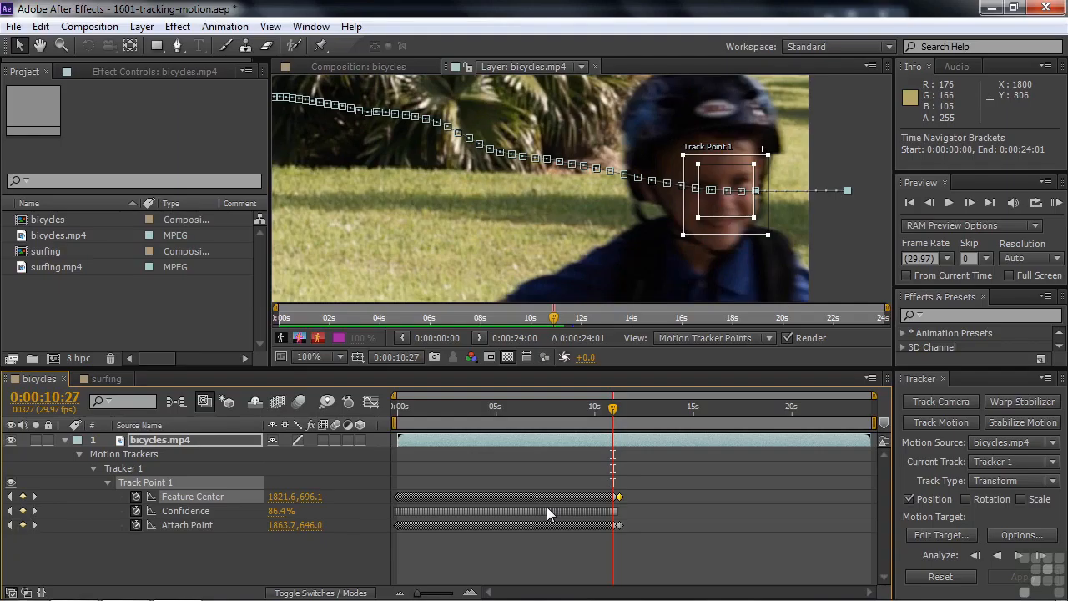
- Start a Track Motion tracker on surfing.mp4 and place an enlarged Track Point 1 on the waist of the surfer's shorts
{"action": "left_click", "coordinate": [101, 380]}
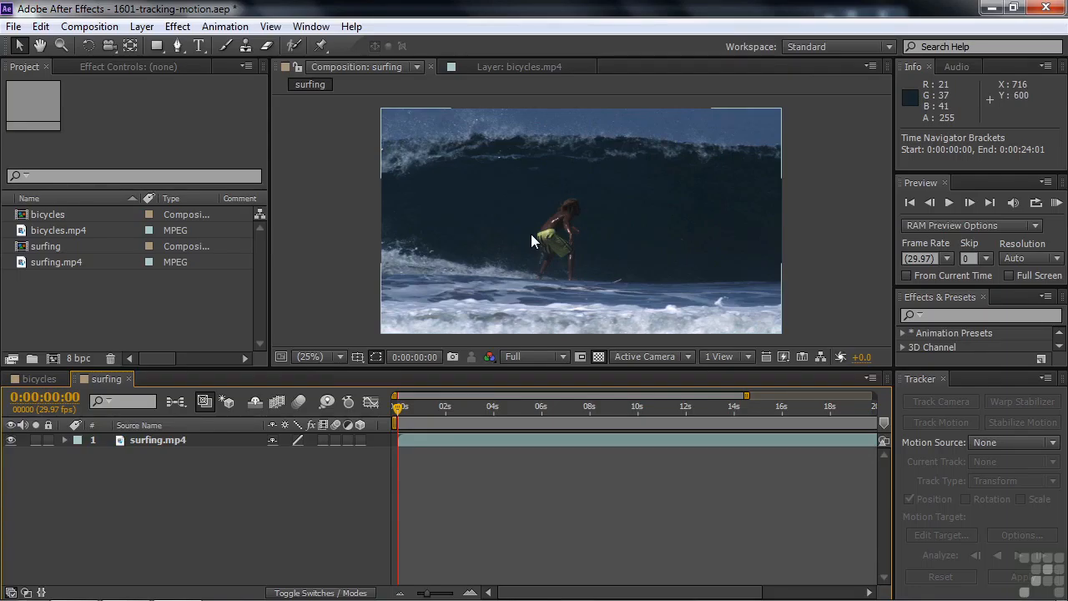
{"action": "left_click", "coordinate": [519, 248]}
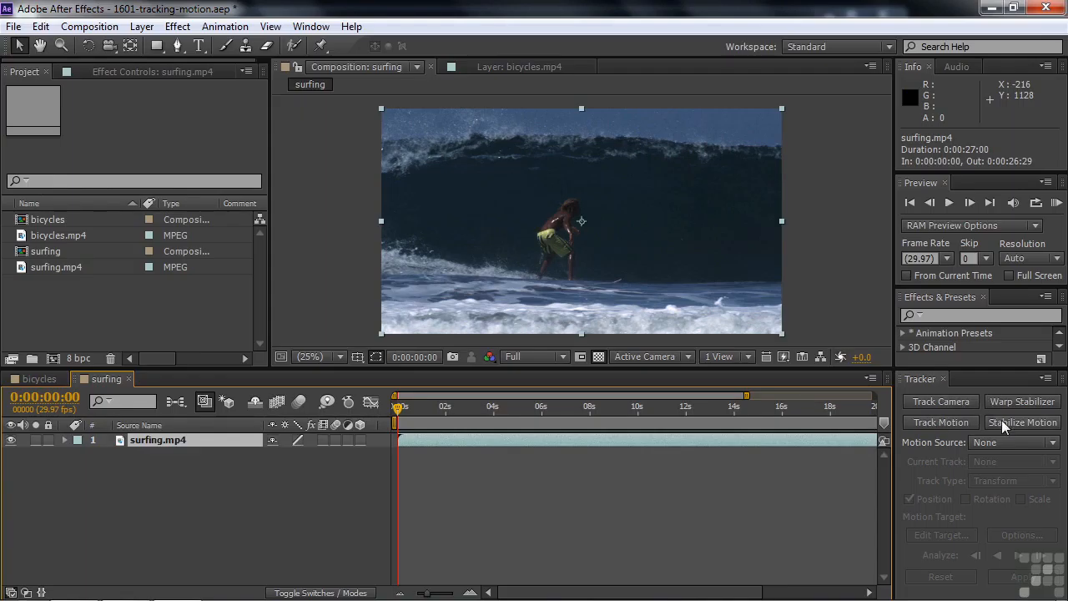
{"action": "left_click", "coordinate": [925, 423]}
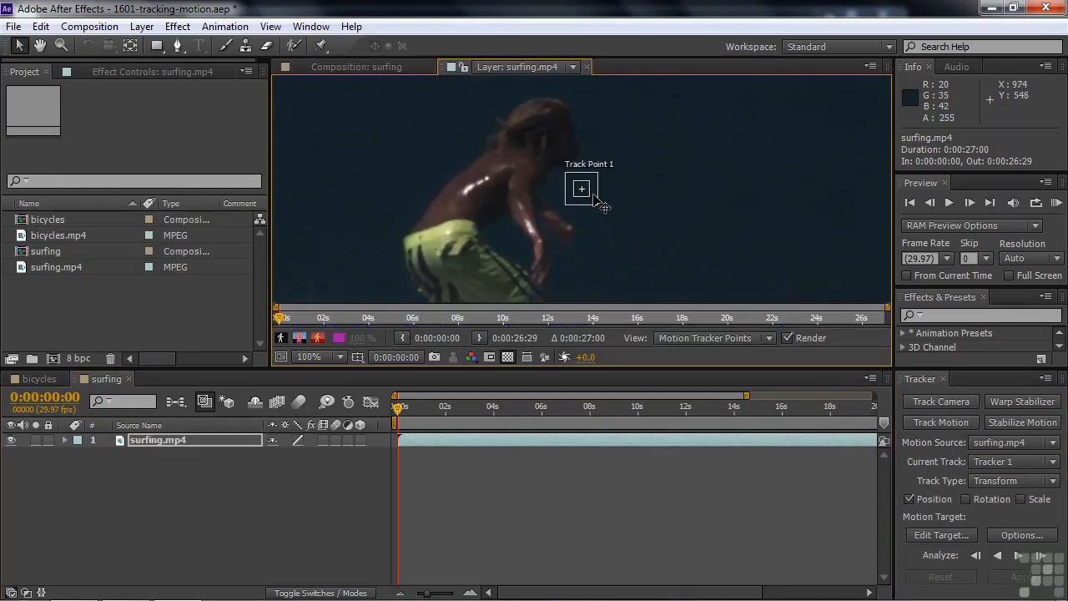
{"action": "left_click_drag", "start_coordinate": [597, 197], "coordinate": [449, 240]}
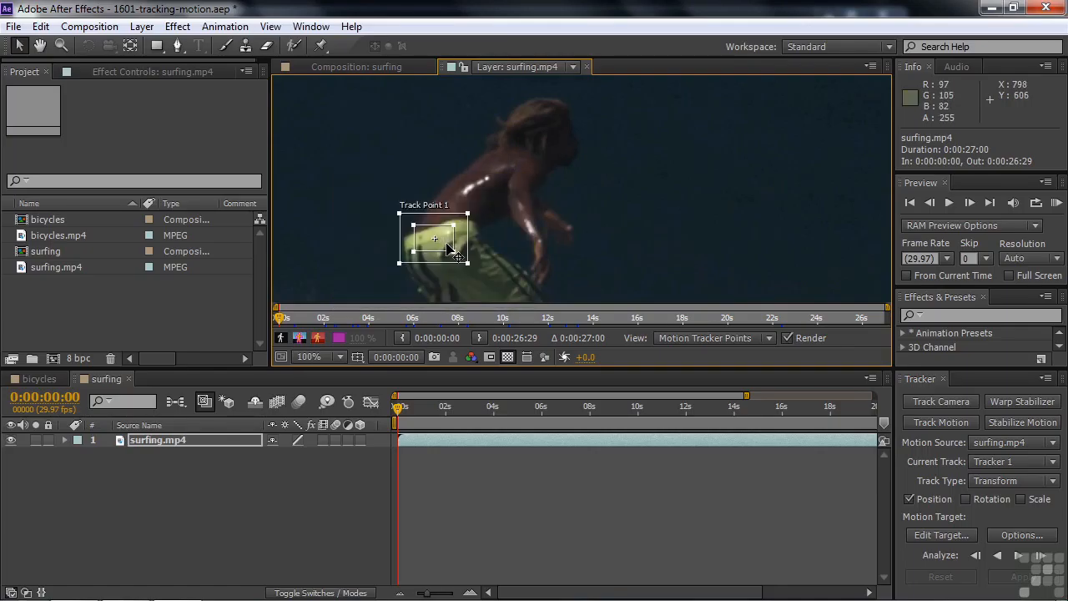
- Analyze the surfer's track forward to about 0:00:19:23, pausing at 0:00:05:15 to inspect the tracked path
{"action": "left_click", "coordinate": [1020, 555]}
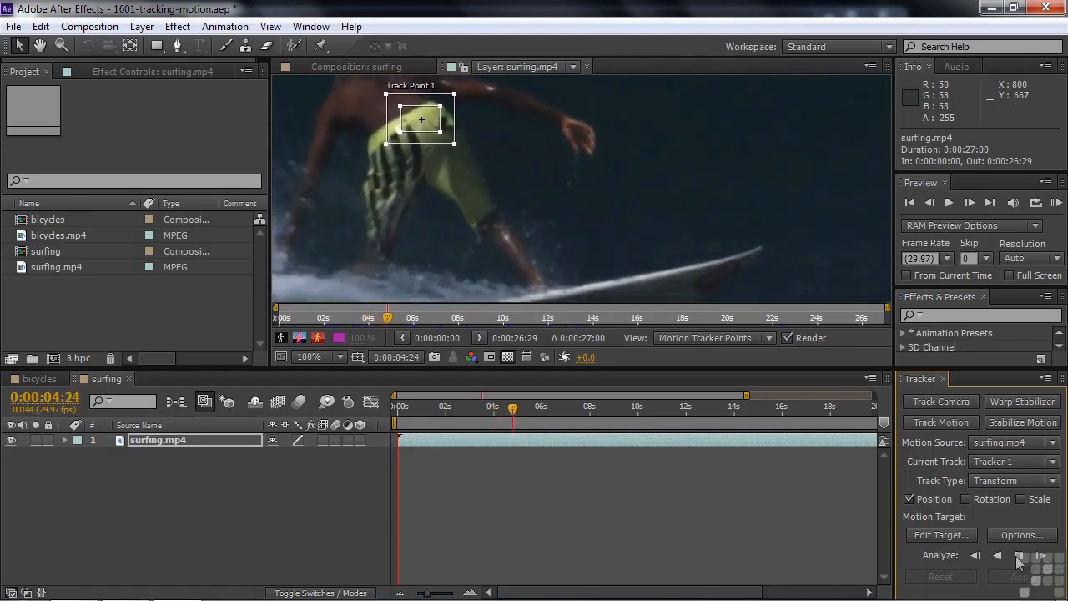
{"action": "key", "text": "space"}
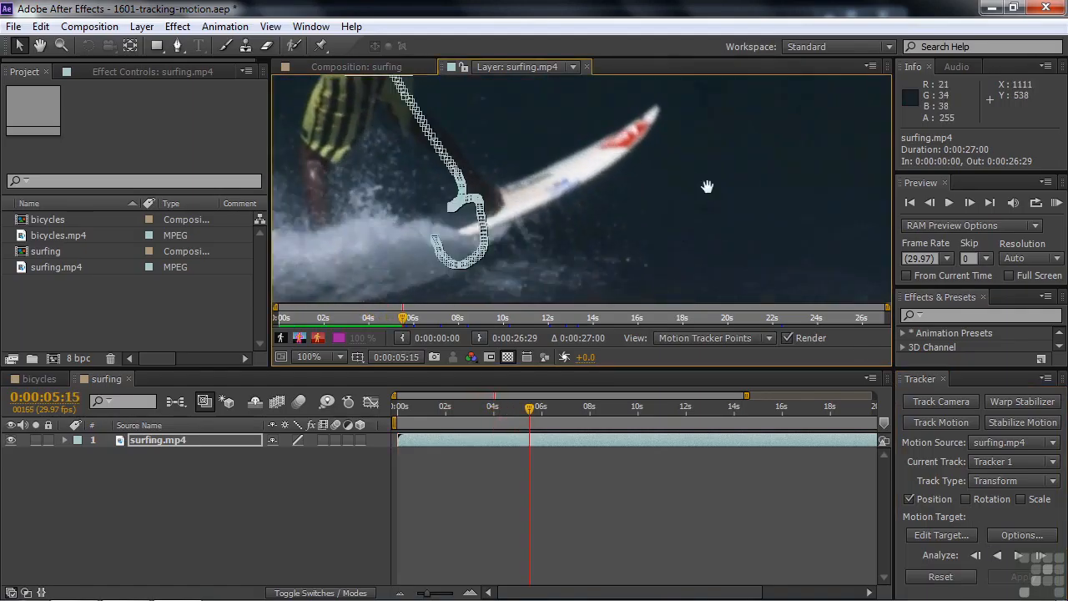
{"action": "left_click_drag", "start_coordinate": [708, 187], "coordinate": [789, 310]}
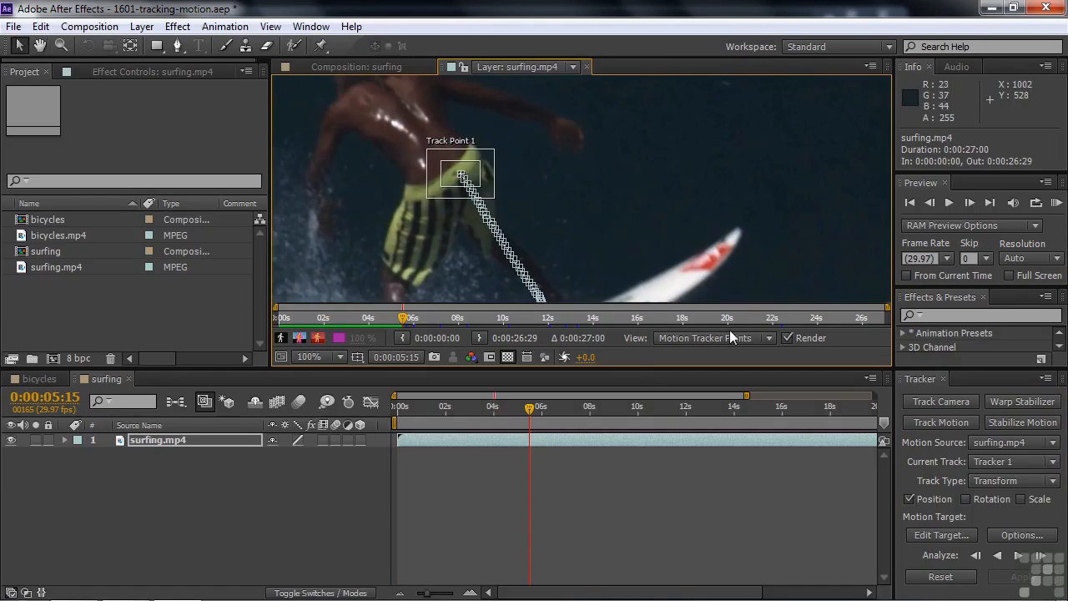
{"action": "key", "text": "comma"}
{"action": "left_click", "coordinate": [1019, 555]}
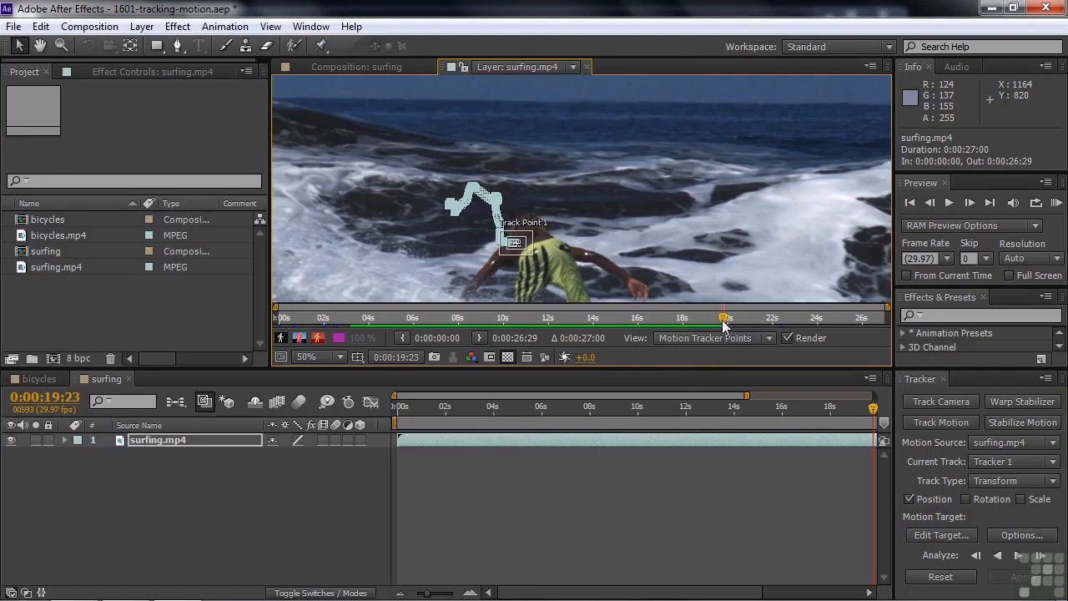
- Go back to 0:00:19:02 and enlarge Track Point 1's feature region over the waist of the surfer's shorts
{"action": "left_click_drag", "start_coordinate": [723, 323], "coordinate": [707, 326]}
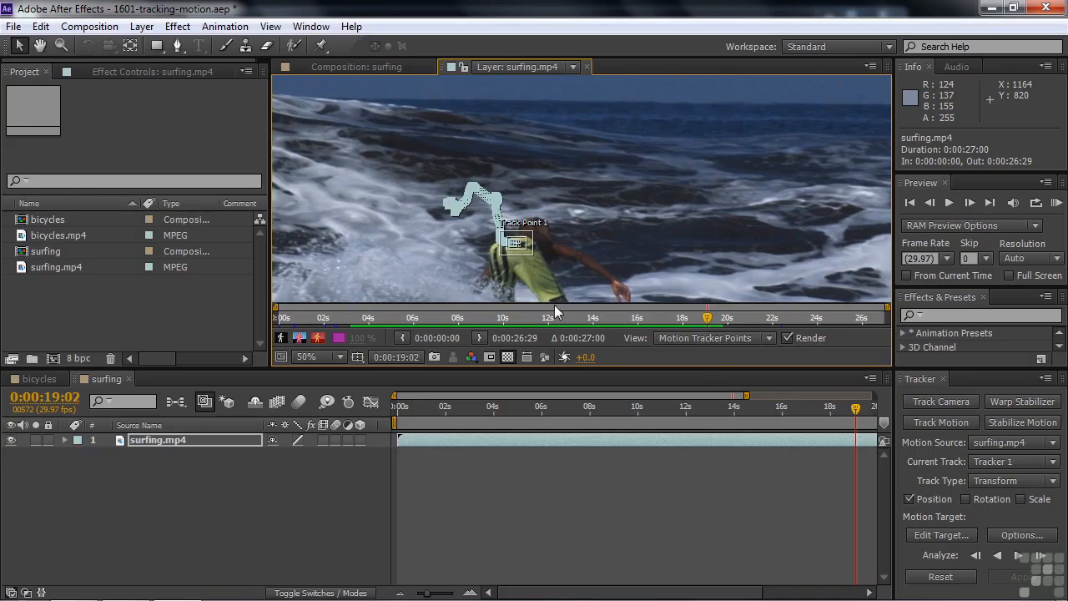
{"action": "key", "text": "period"}
{"action": "key", "text": "space"}
{"action": "left_click_drag", "start_coordinate": [591, 269], "coordinate": [682, 191]}
{"action": "left_click_drag", "start_coordinate": [579, 227], "coordinate": [571, 208]}
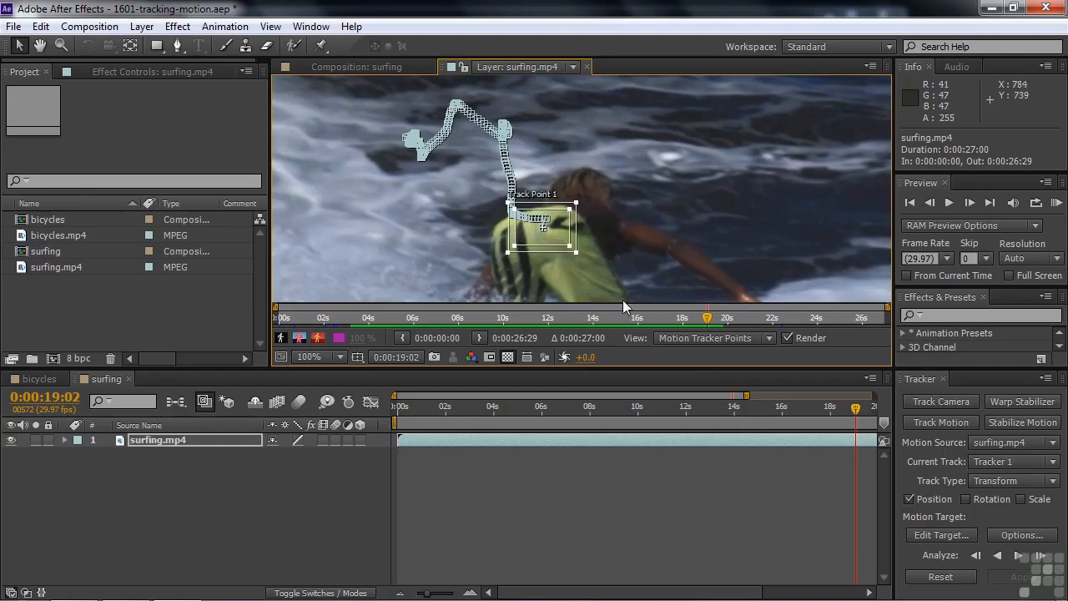
- Analyze the surfer's track forward from 0:00:19:02 to 0:00:21:15, pausing midway to reposition the view
{"action": "left_click", "coordinate": [1019, 557]}
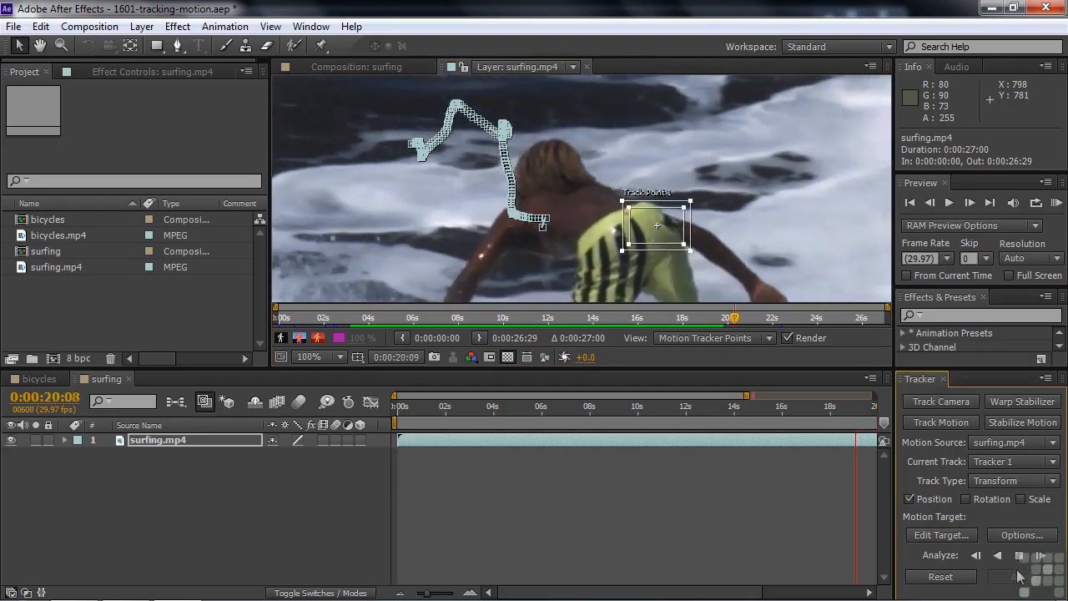
{"action": "key", "text": "space"}
{"action": "left_click_drag", "start_coordinate": [825, 264], "coordinate": [773, 155]}
{"action": "left_click", "coordinate": [1019, 556]}
{"action": "left_click", "coordinate": [1019, 557]}
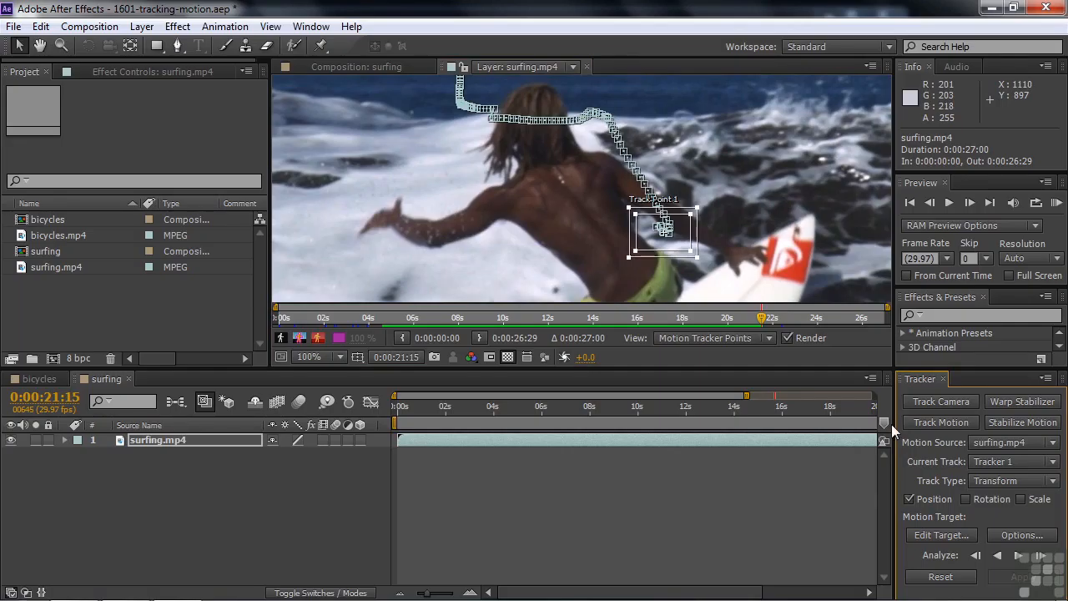
- Go back to 0:00:20:24, move Track Point 1 onto the front waistband of the striped shorts, and analyze forward to 0:00:24:03
{"action": "left_click_drag", "start_coordinate": [764, 320], "coordinate": [748, 321]}
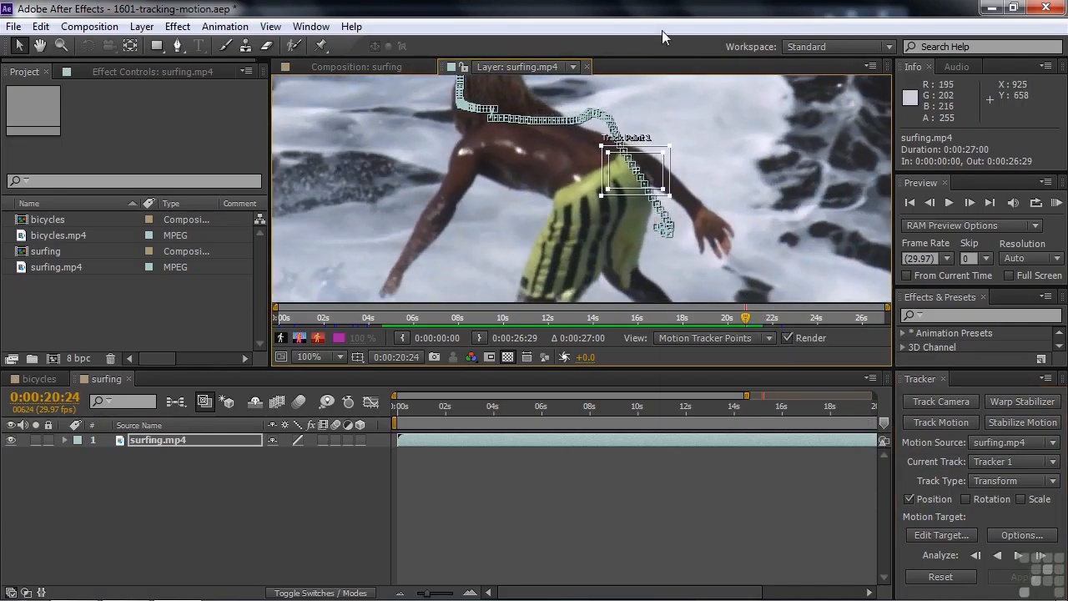
{"action": "left_click_drag", "start_coordinate": [644, 167], "coordinate": [597, 184]}
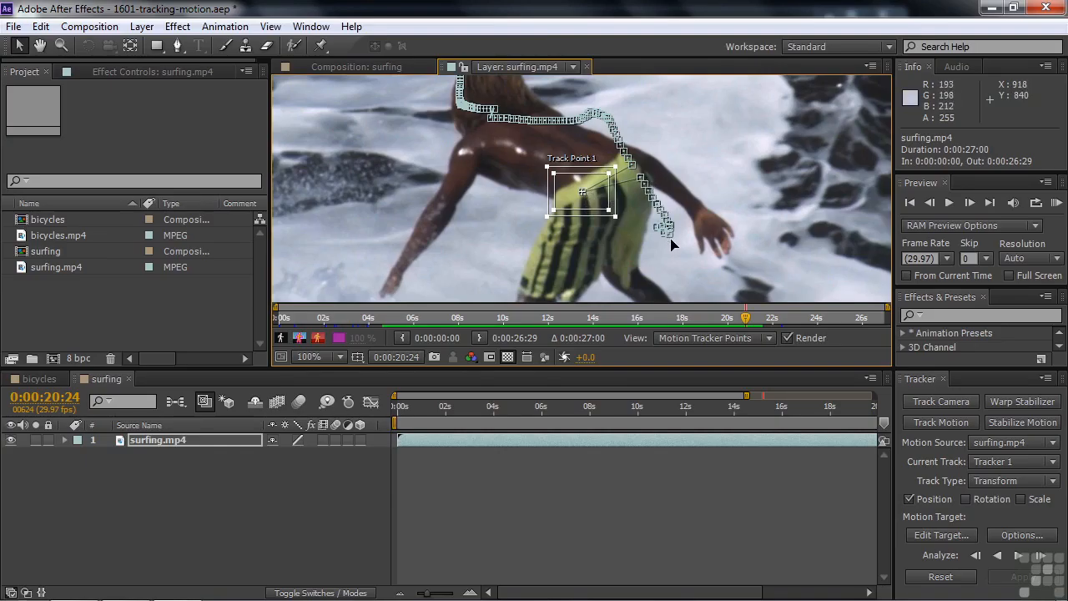
{"action": "left_click", "coordinate": [1020, 555]}
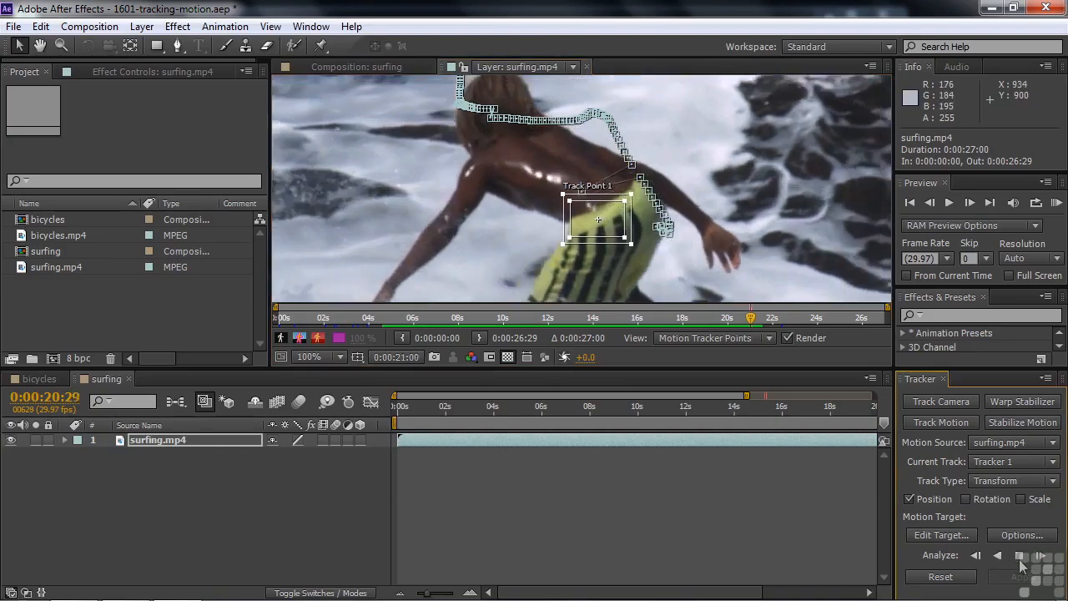
{"action": "left_click", "coordinate": [1020, 555]}
{"action": "key", "text": "space"}
{"action": "left_click_drag", "start_coordinate": [736, 269], "coordinate": [730, 173]}
{"action": "left_click", "coordinate": [1019, 556]}
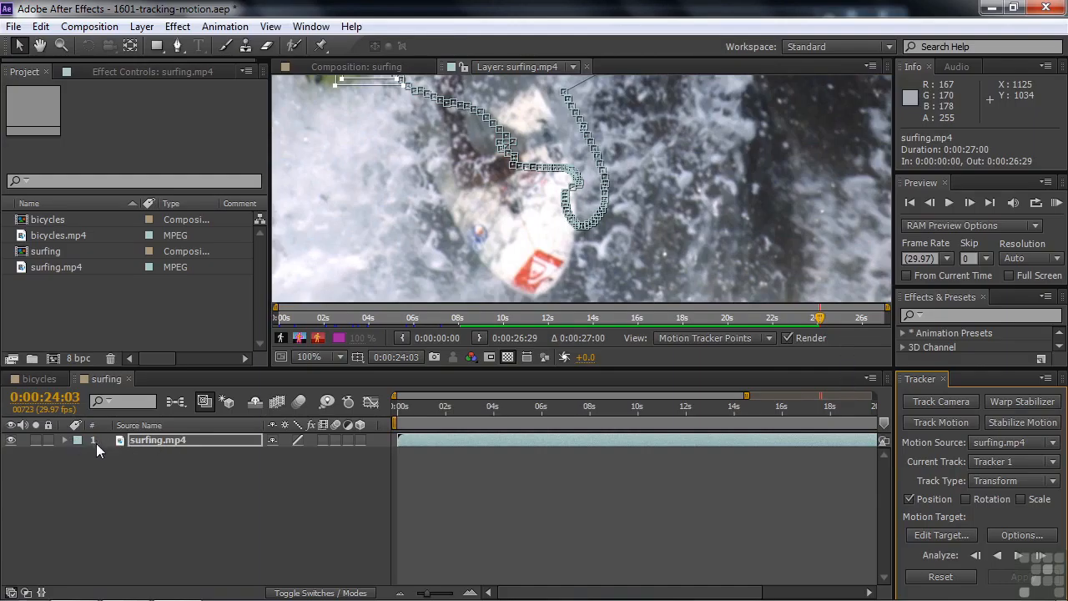
- Reveal the tracking keyframes of the surfing.mp4 layer in the timeline
{"action": "key", "text": "u"}
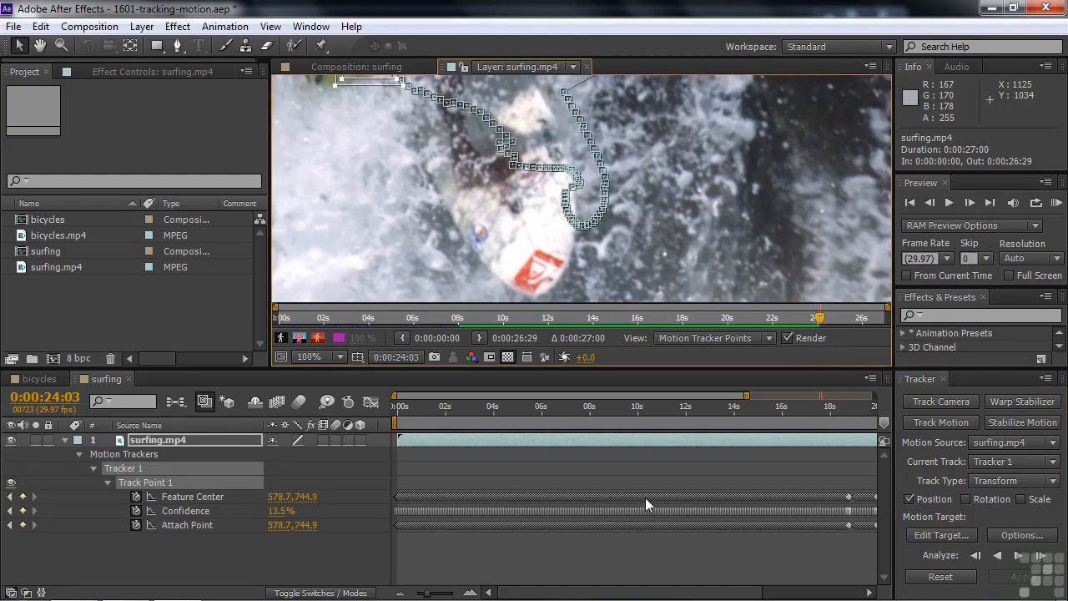